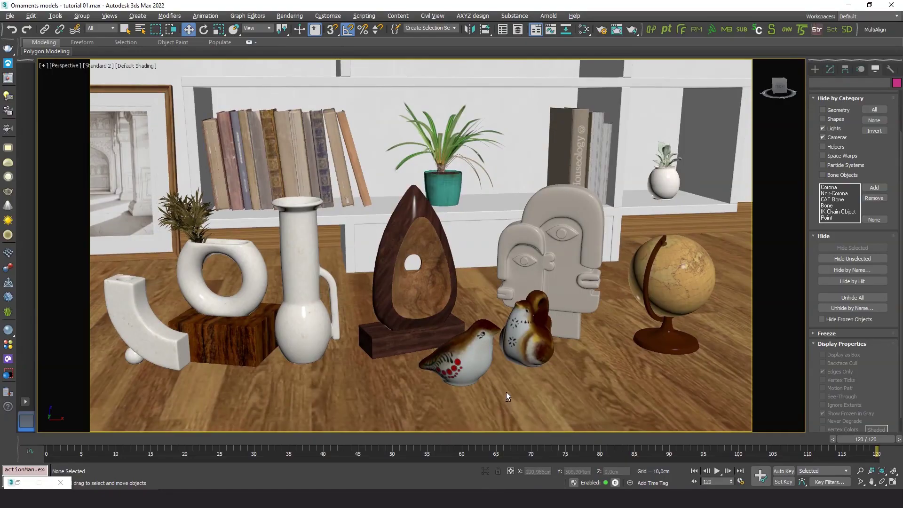
- View the scene through Cam_01 and inspect the ornament objects one by one: vases, pinecone shape, birdies, heads and globe
{"action": "mouse_move", "coordinate": [439, 315]}
{"action": "middle_mouse_down", "text": "alt"}
{"action": "mouse_move", "coordinate": [413, 318]}
{"action": "mouse_move", "coordinate": [443, 326]}
{"action": "mouse_move", "coordinate": [412, 340]}
{"action": "mouse_move", "coordinate": [416, 352]}
{"action": "mouse_move", "coordinate": [441, 335]}
{"action": "middle_mouse_up", "text": "alt"}
{"action": "key", "text": "c"}
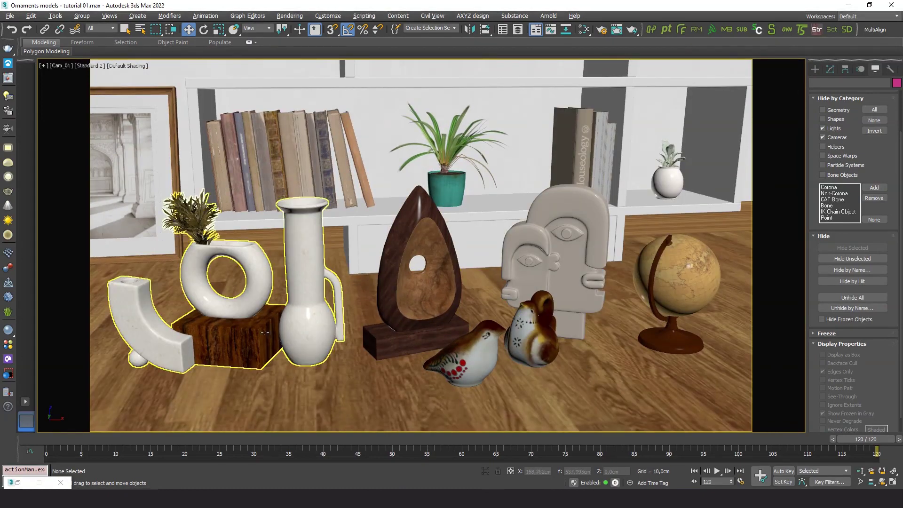
{"action": "left_click", "coordinate": [305, 343]}
{"action": "left_click", "coordinate": [829, 70]}
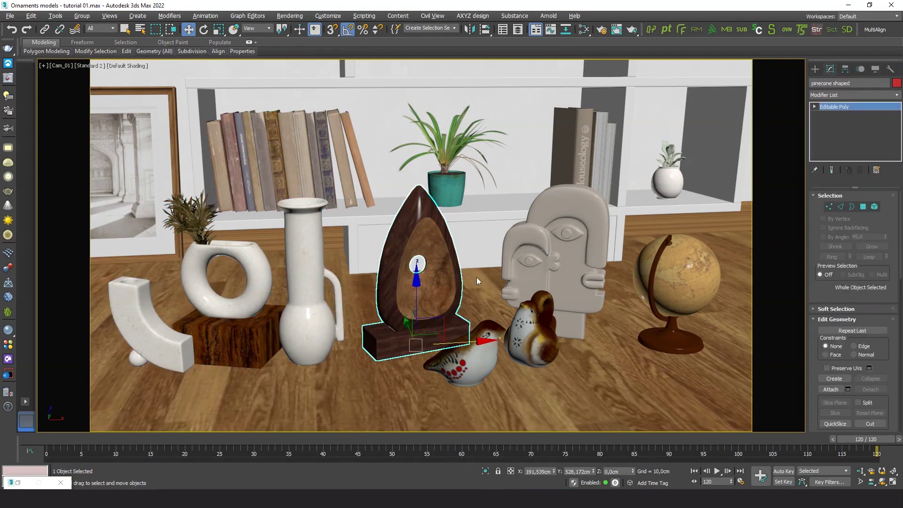
{"action": "left_click", "coordinate": [480, 353]}
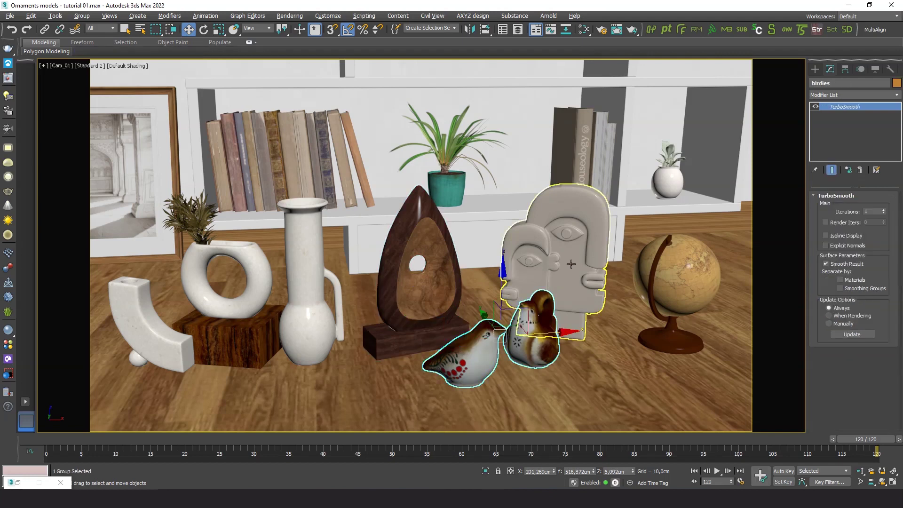
{"action": "left_click", "coordinate": [595, 255]}
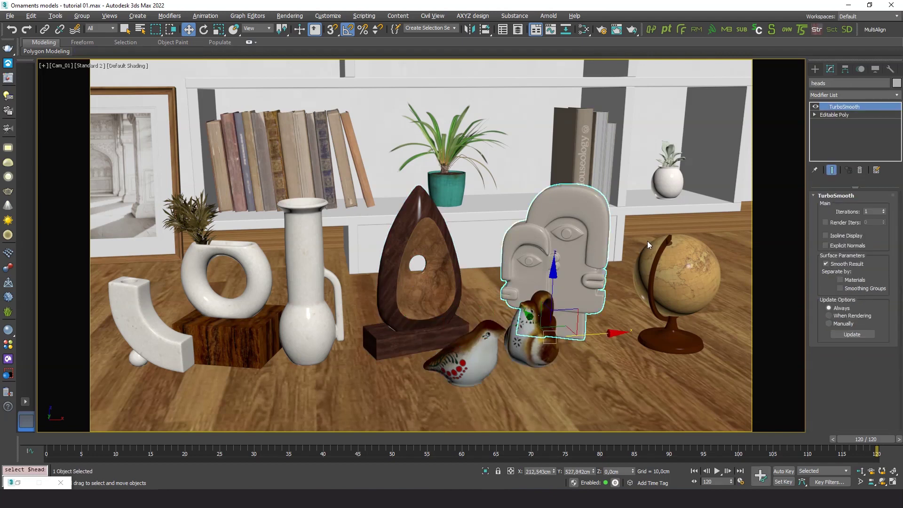
{"action": "left_click", "coordinate": [675, 278]}
{"action": "left_click", "coordinate": [717, 471]}
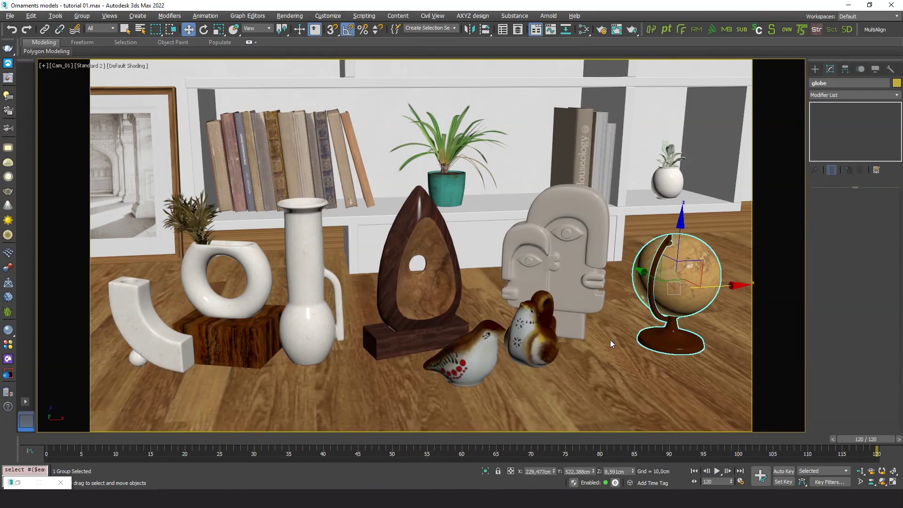
{"action": "left_click", "coordinate": [498, 397]}
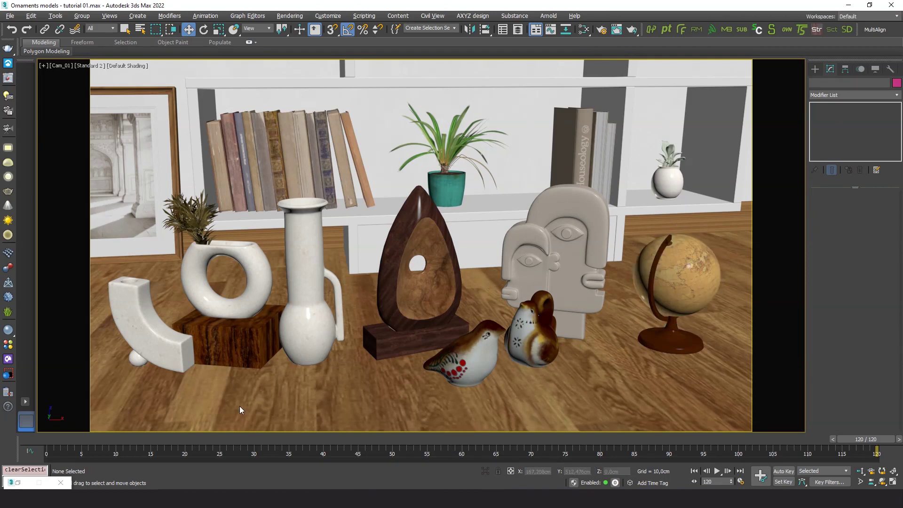
- Restore the Showcaser window, switch to the perspective view, and create an animation sequence named "Sliding in-out"
{"action": "left_click", "coordinate": [18, 483]}
{"action": "key", "text": "p"}
{"action": "middle_click_drag", "start_coordinate": [475, 357], "coordinate": [424, 358]}
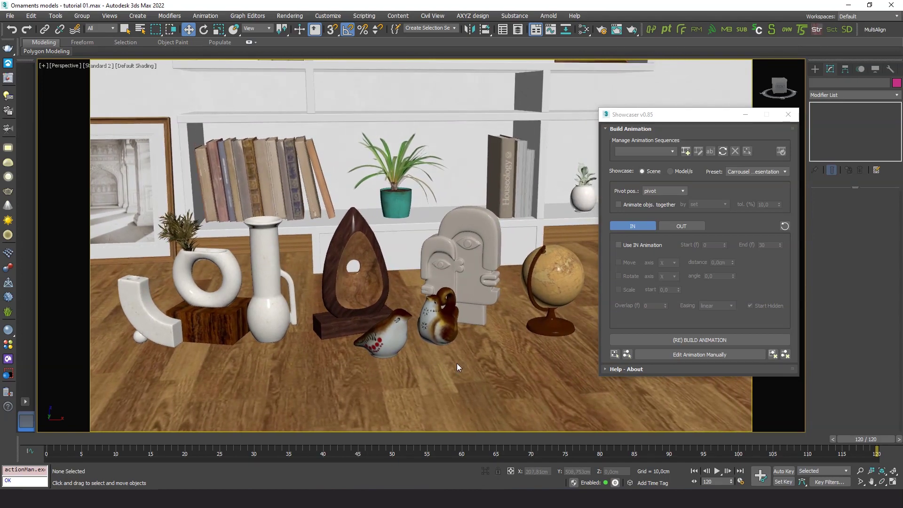
{"action": "left_click", "coordinate": [686, 151]}
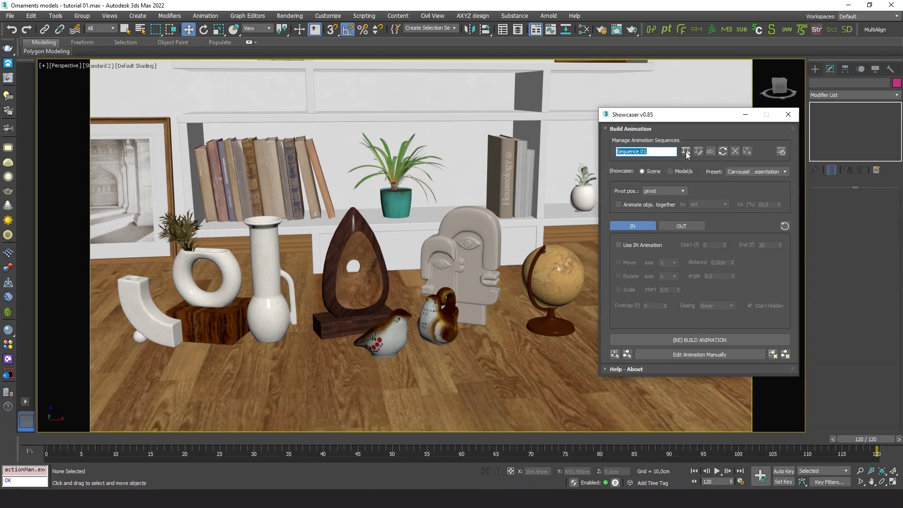
{"action": "type", "text": "Sliding"}
{"action": "key", "text": "Return"}
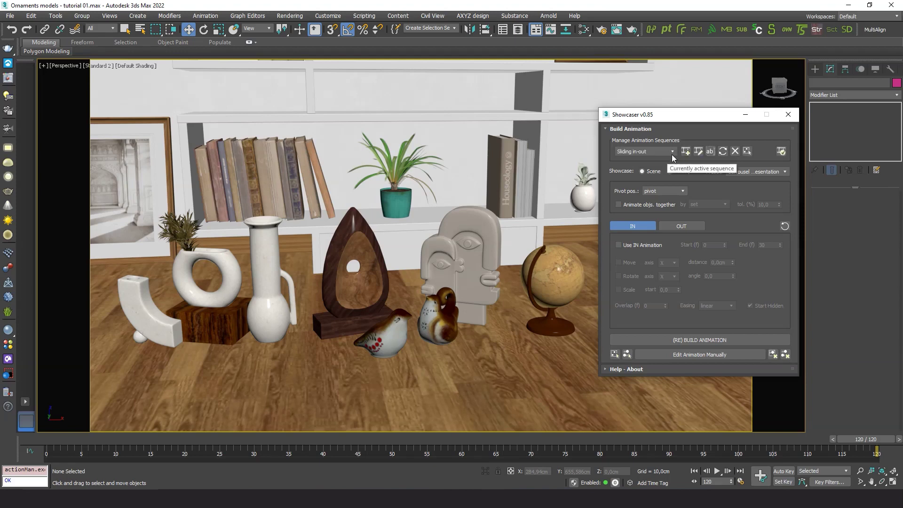
- Add the five ornament objects on the floor, from the vases to the globe, to the sequence as a single set
{"action": "left_click", "coordinate": [698, 151]}
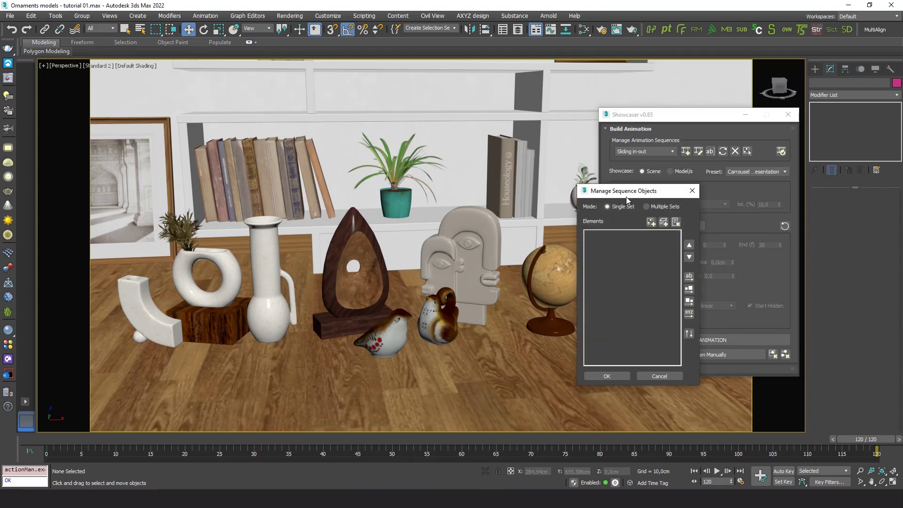
{"action": "left_click_drag", "start_coordinate": [625, 196], "coordinate": [518, 155]}
{"action": "left_click_drag", "start_coordinate": [195, 364], "coordinate": [596, 230]}
{"action": "mouse_move", "coordinate": [519, 150]}
{"action": "left_mouse_down"}
{"action": "mouse_move", "coordinate": [486, 323]}
{"action": "mouse_move", "coordinate": [516, 147]}
{"action": "left_mouse_up"}
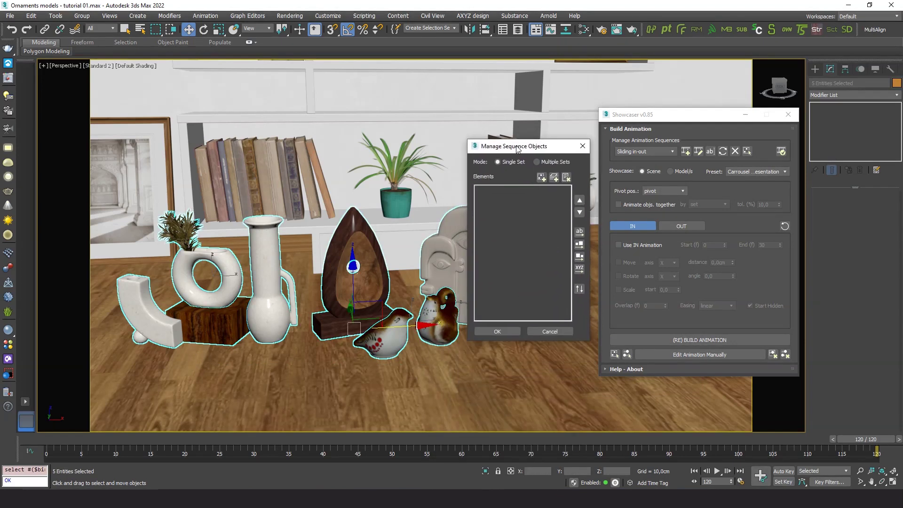
{"action": "left_click", "coordinate": [541, 179]}
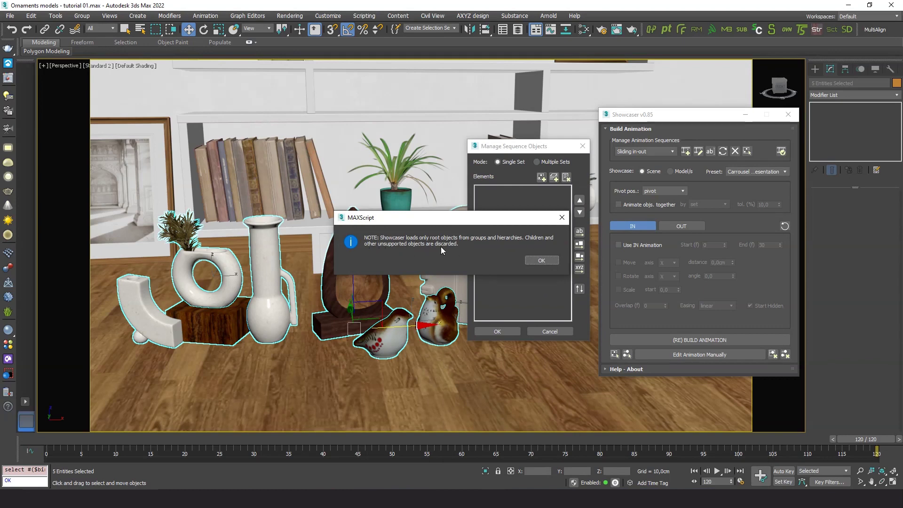
{"action": "left_click", "coordinate": [541, 261]}
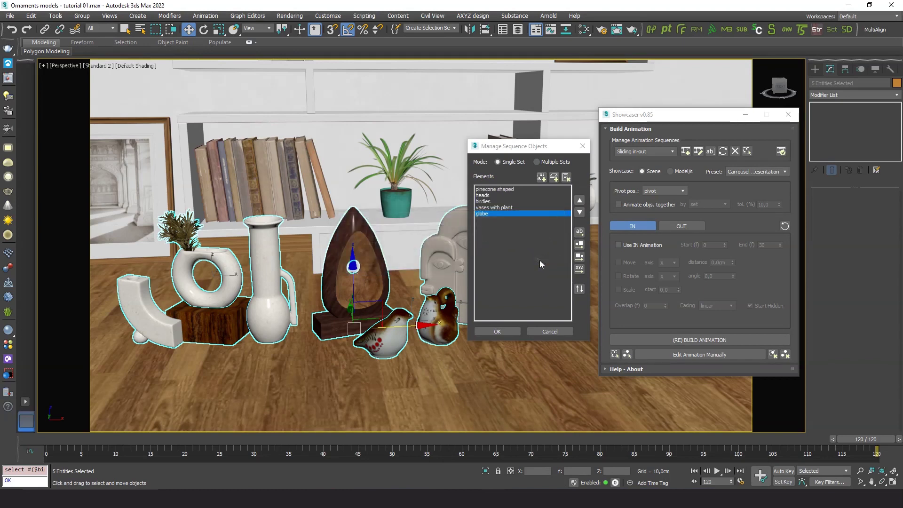
{"action": "left_click", "coordinate": [436, 368]}
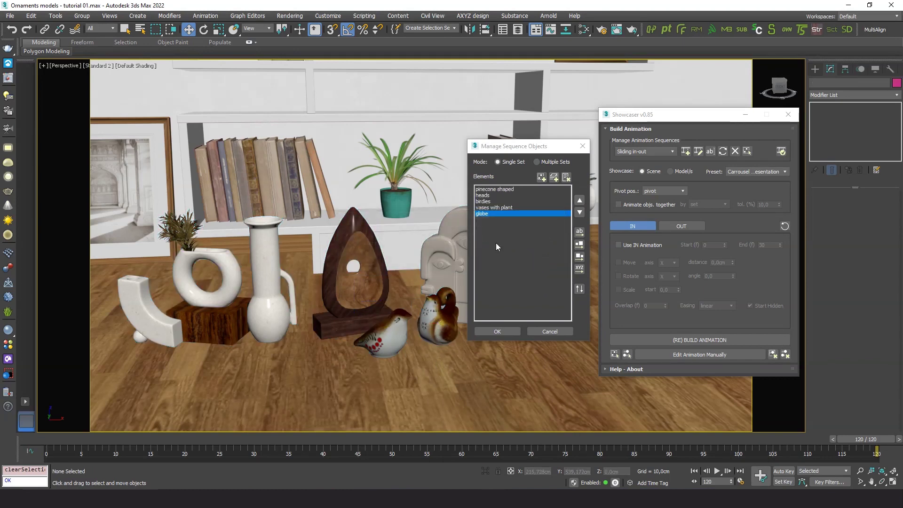
- Check each element of the sequence against its object in the scene, and accept the object list
{"action": "left_click", "coordinate": [493, 189]}
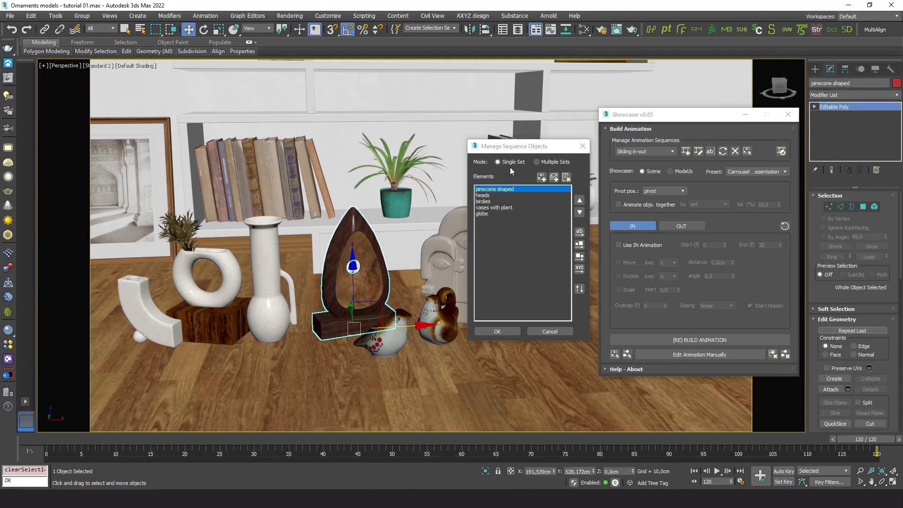
{"action": "left_click", "coordinate": [487, 196]}
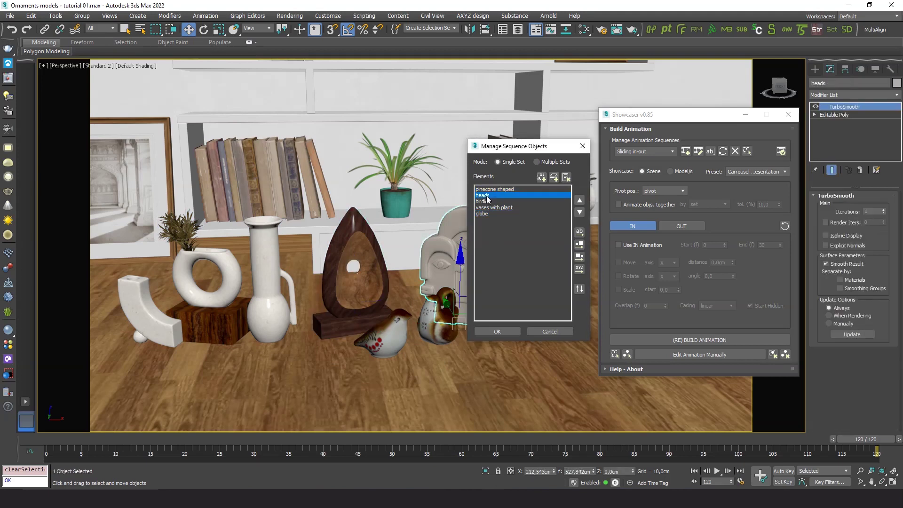
{"action": "left_click", "coordinate": [489, 202]}
{"action": "left_click", "coordinate": [489, 207]}
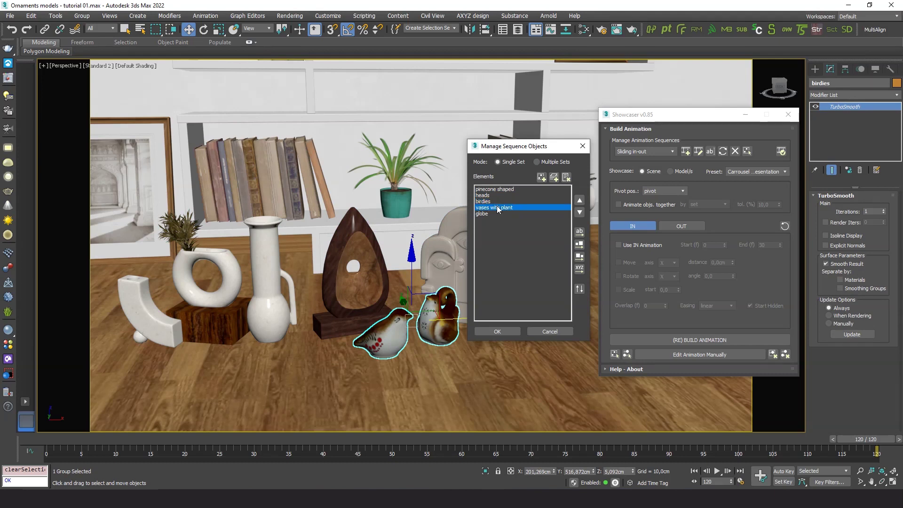
{"action": "left_click", "coordinate": [487, 215]}
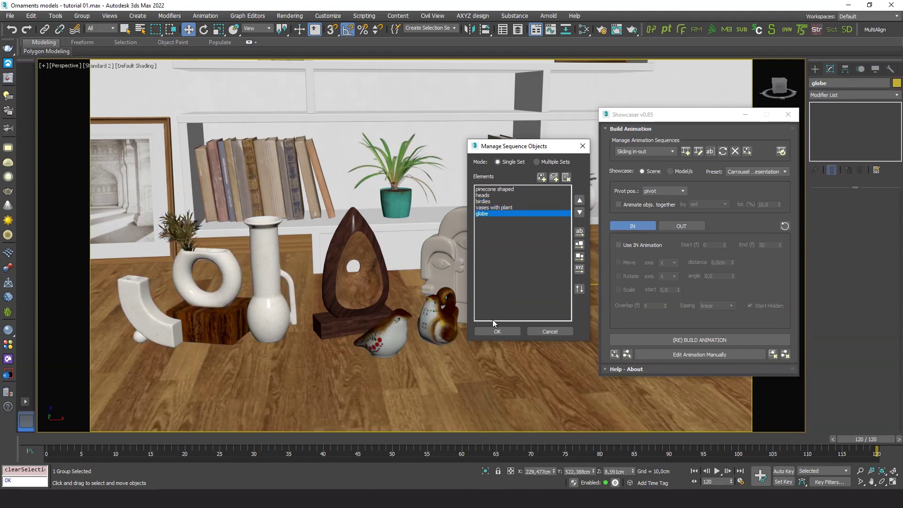
{"action": "left_click", "coordinate": [497, 331]}
{"action": "left_click", "coordinate": [496, 331]}
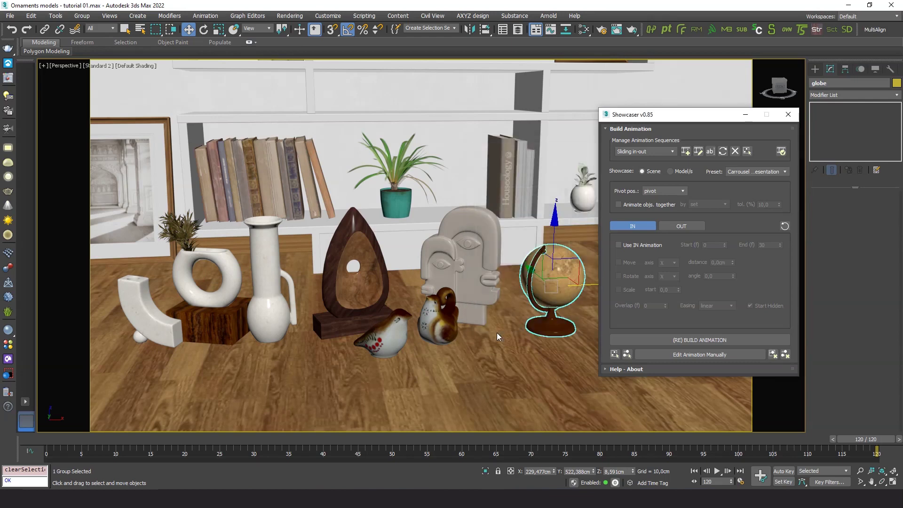
{"action": "left_click", "coordinate": [523, 358]}
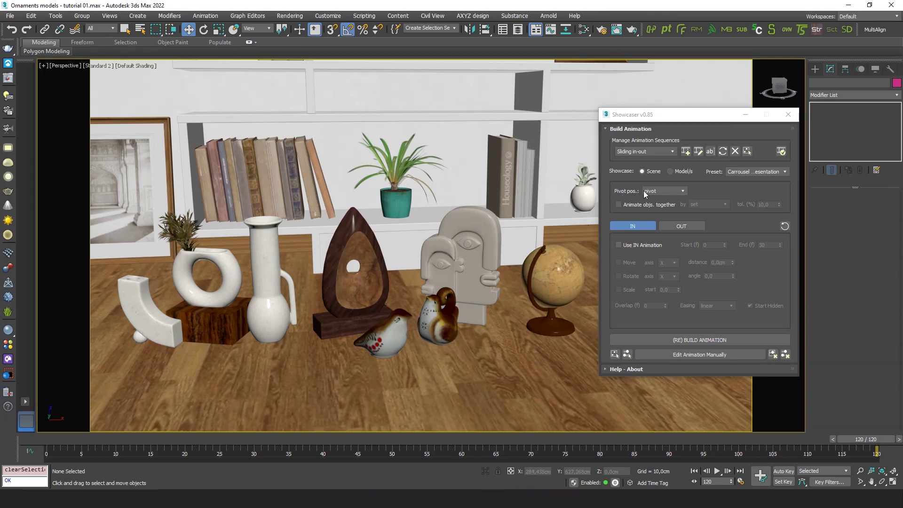
- Set the sequence's pivot position to base center, and enable the IN animation with Move on the X axis
{"action": "left_click", "coordinate": [656, 191]}
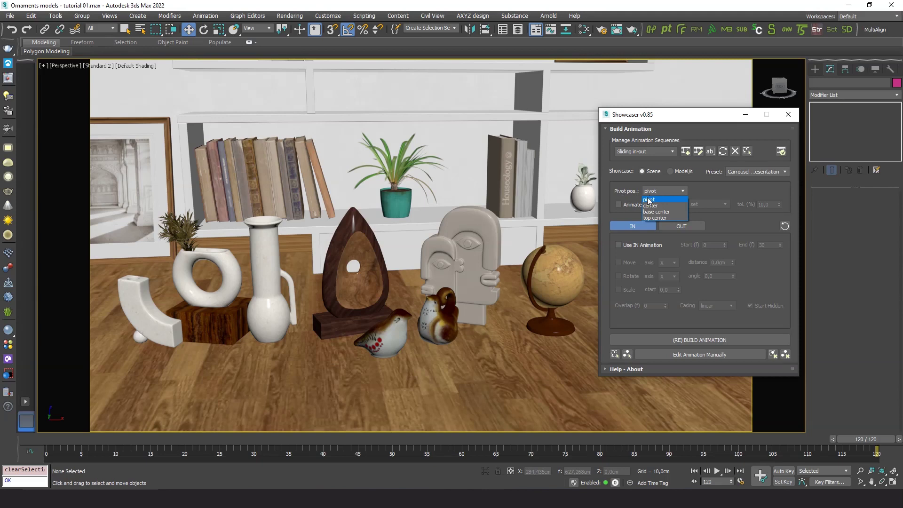
{"action": "left_click", "coordinate": [660, 212]}
{"action": "left_click", "coordinate": [546, 289]}
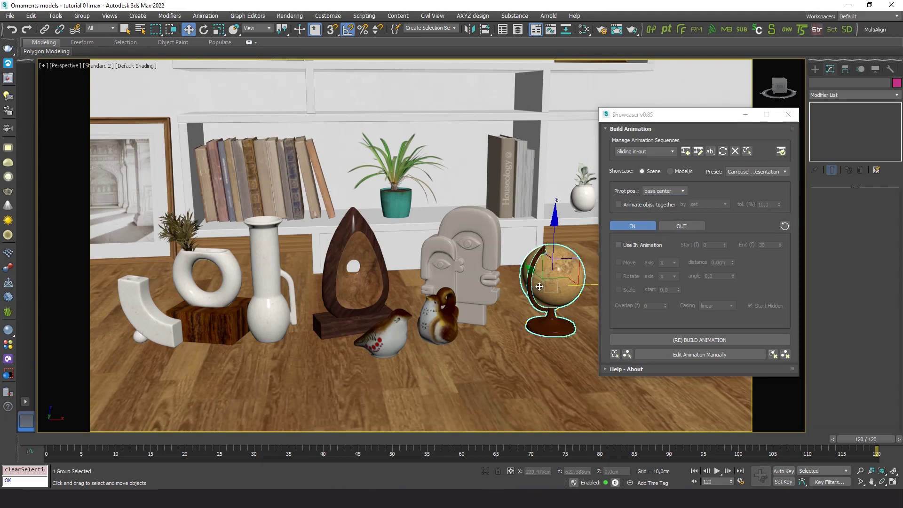
{"action": "left_click", "coordinate": [552, 363]}
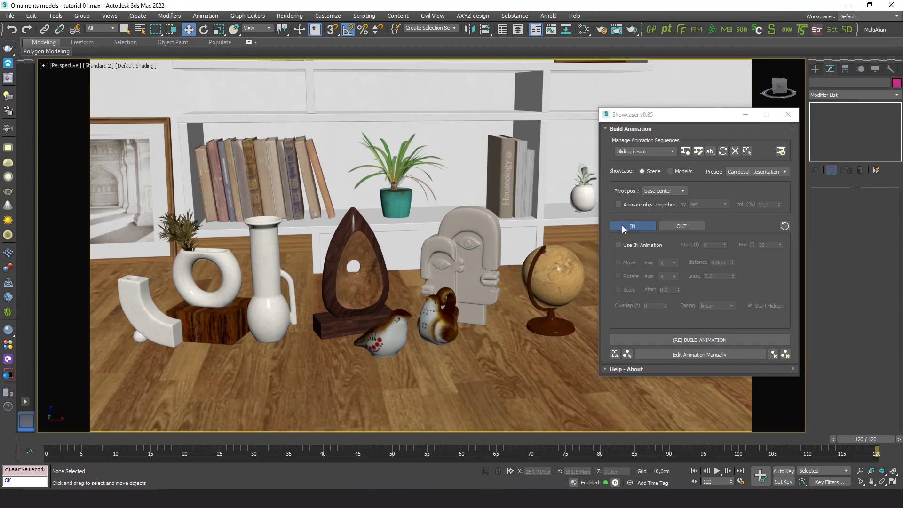
{"action": "left_click", "coordinate": [618, 244]}
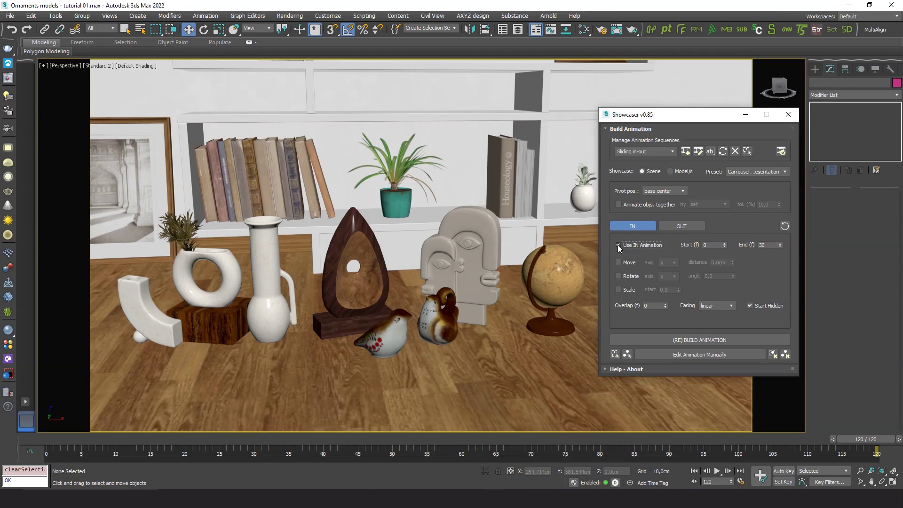
{"action": "left_click", "coordinate": [618, 262]}
- Slide the globe along X past the vases and out of frame to gauge the travel distance, and undo the move
{"action": "left_click", "coordinate": [534, 323]}
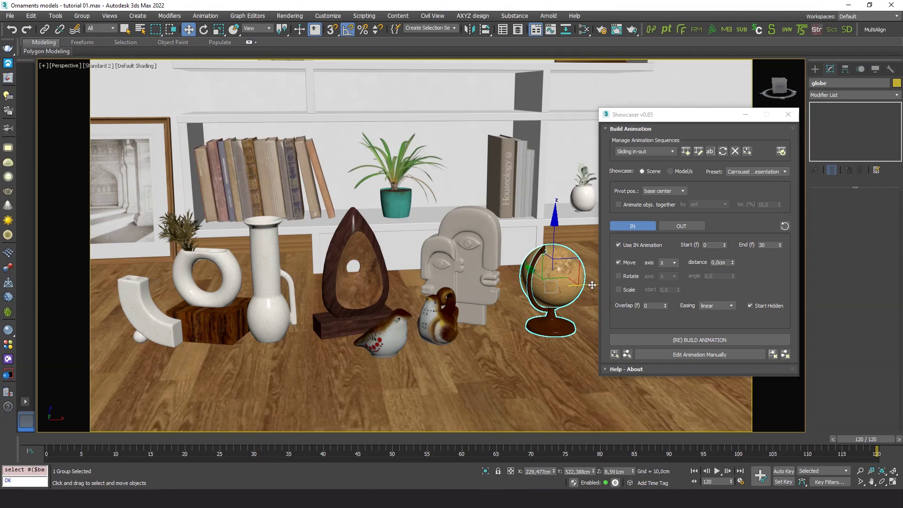
{"action": "left_click_drag", "start_coordinate": [591, 285], "coordinate": [50, 291]}
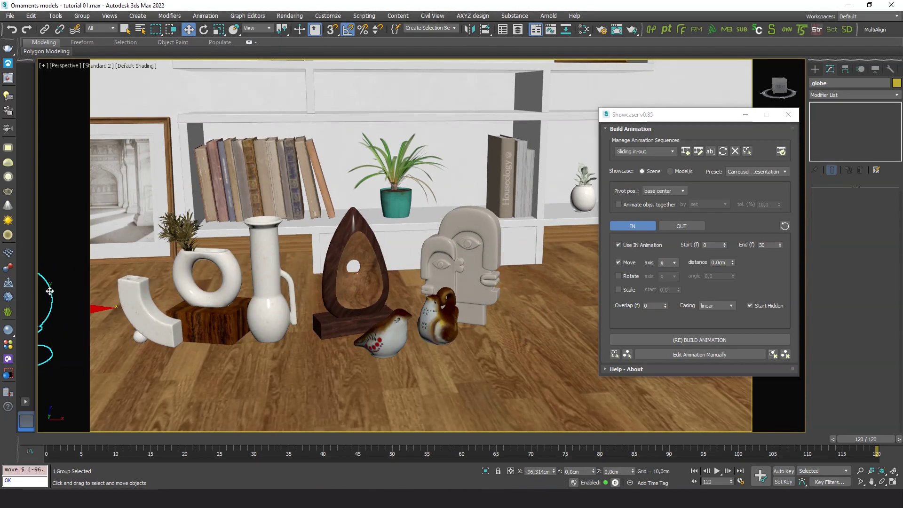
{"action": "key", "text": "ctrl+z"}
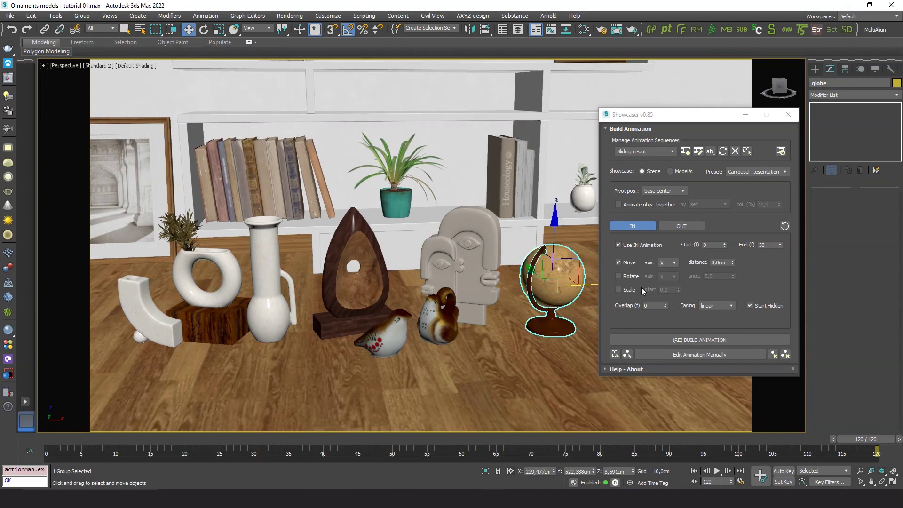
- Set the IN animation's move distance to 100 cm and deselect the globe
{"action": "double_click", "coordinate": [719, 262]}
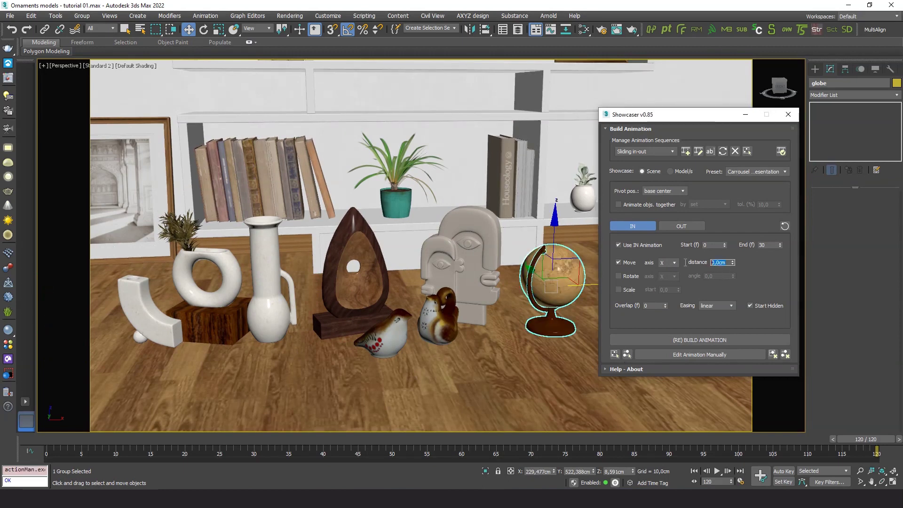
{"action": "type", "text": "100"}
{"action": "key", "text": "Return"}
{"action": "left_click", "coordinate": [551, 359]}
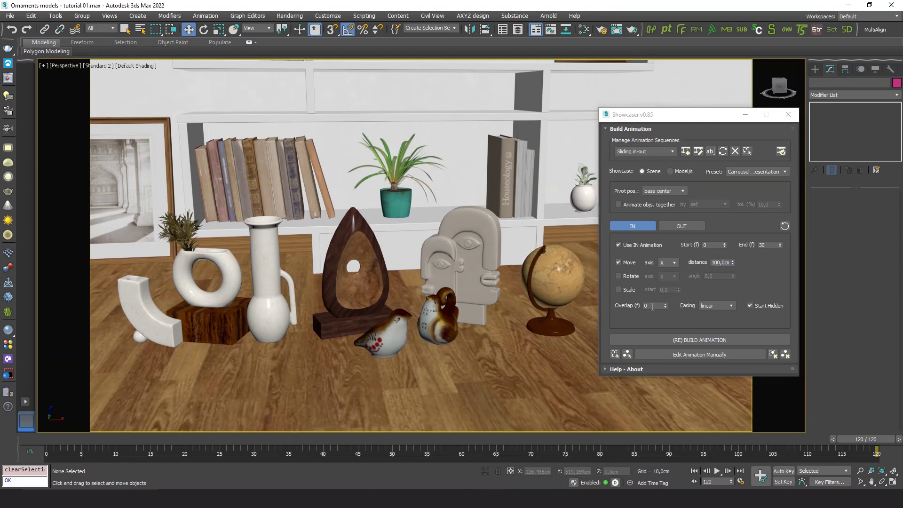
- Build the sliding animation, play it back, and scrub the timeline to frame 41
{"action": "left_click", "coordinate": [687, 338]}
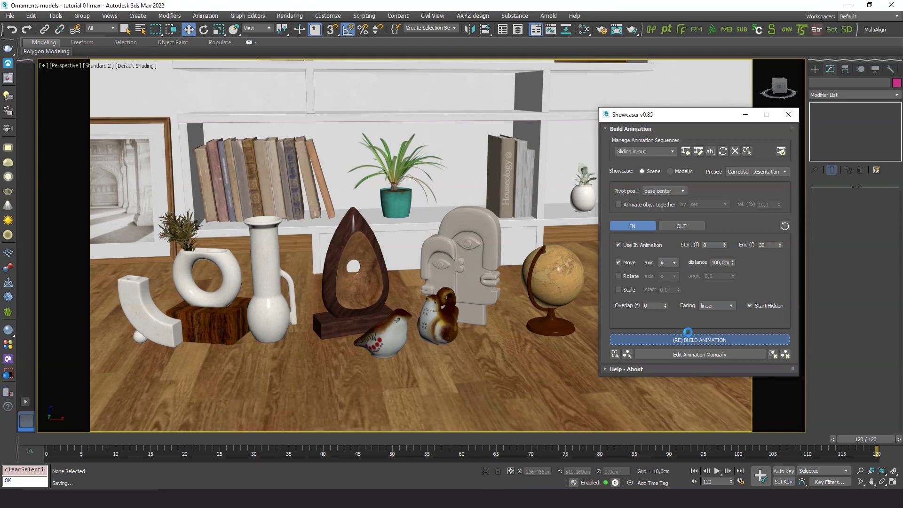
{"action": "left_click", "coordinate": [717, 470]}
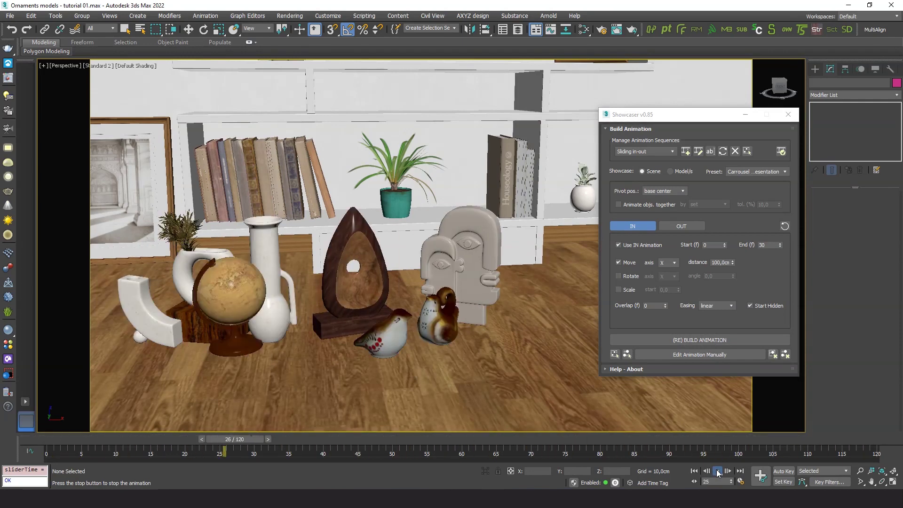
{"action": "left_click", "coordinate": [717, 471]}
{"action": "left_click_drag", "start_coordinate": [375, 442], "coordinate": [338, 422]}
{"action": "key", "text": "w"}
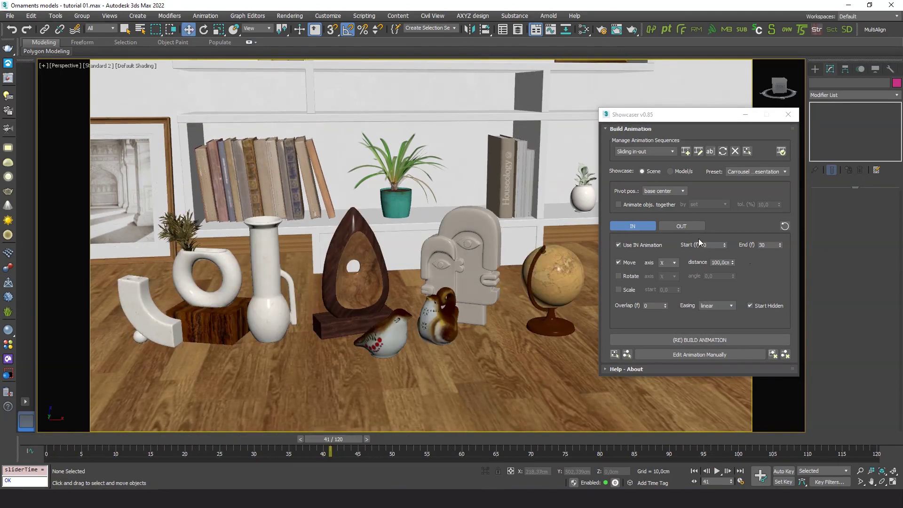
- Set the IN animation's end frame to 50 and sort the sequence's objects from right to left along X
{"action": "left_click", "coordinate": [767, 245]}
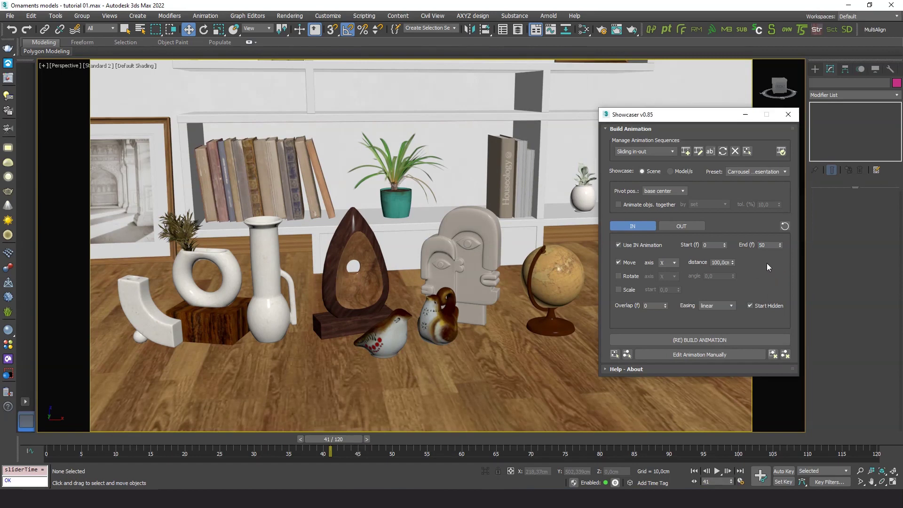
{"action": "left_click", "coordinate": [698, 151]}
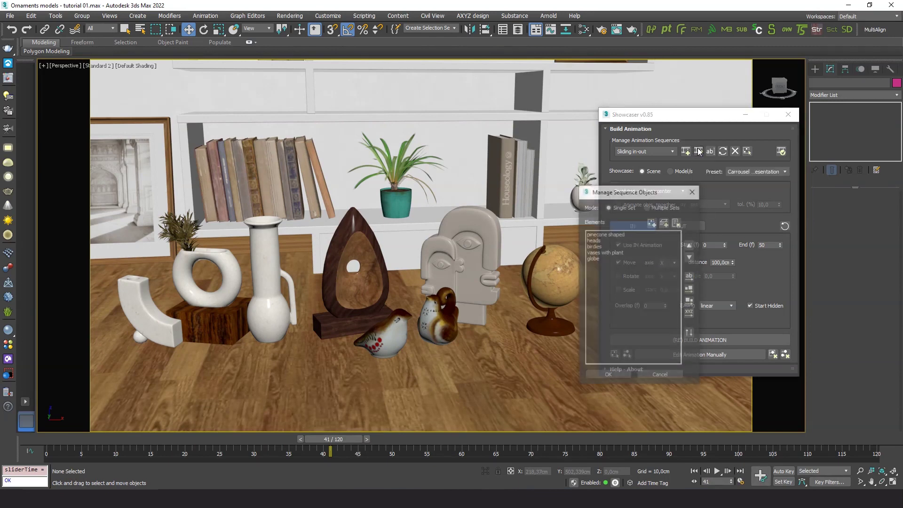
{"action": "left_click_drag", "start_coordinate": [640, 195], "coordinate": [530, 175]}
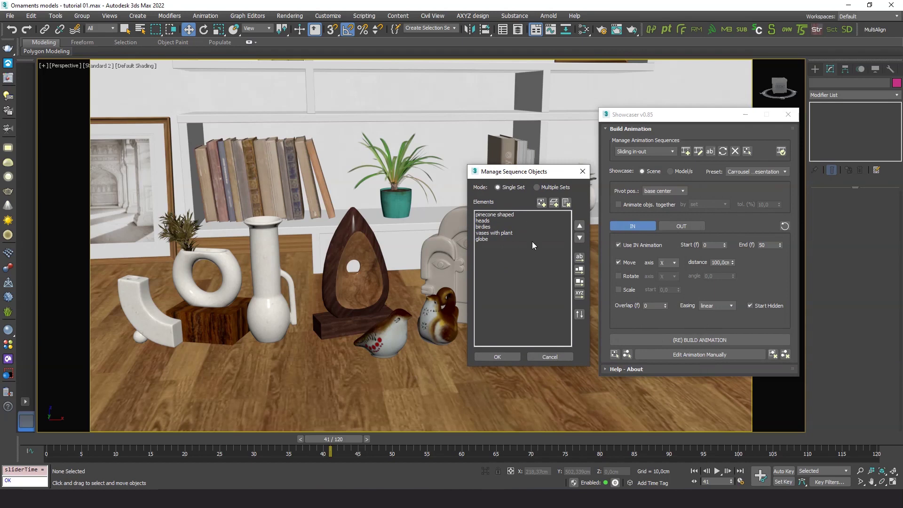
{"action": "left_click", "coordinate": [579, 295]}
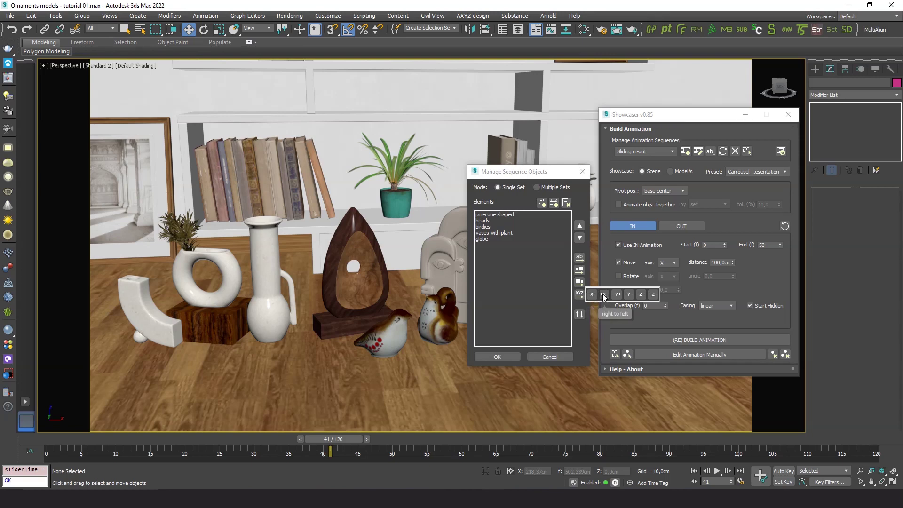
{"action": "left_click", "coordinate": [603, 295]}
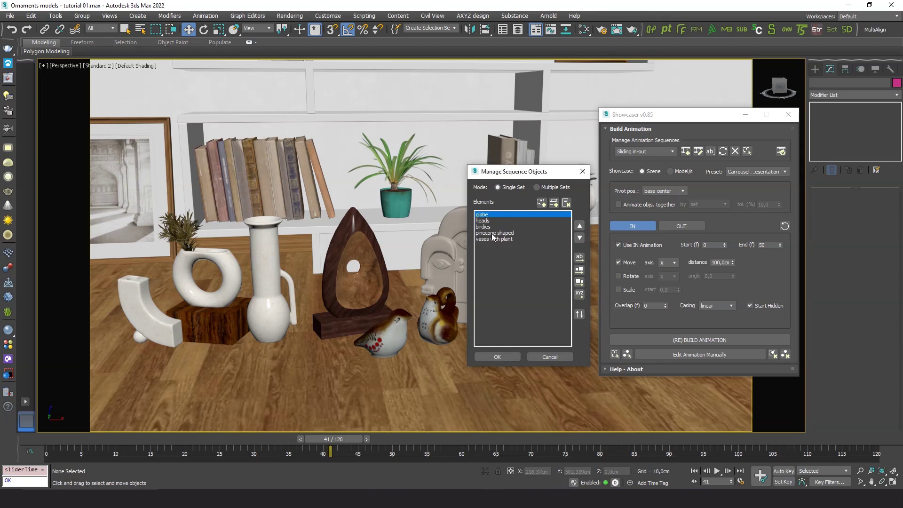
{"action": "left_click", "coordinate": [496, 356]}
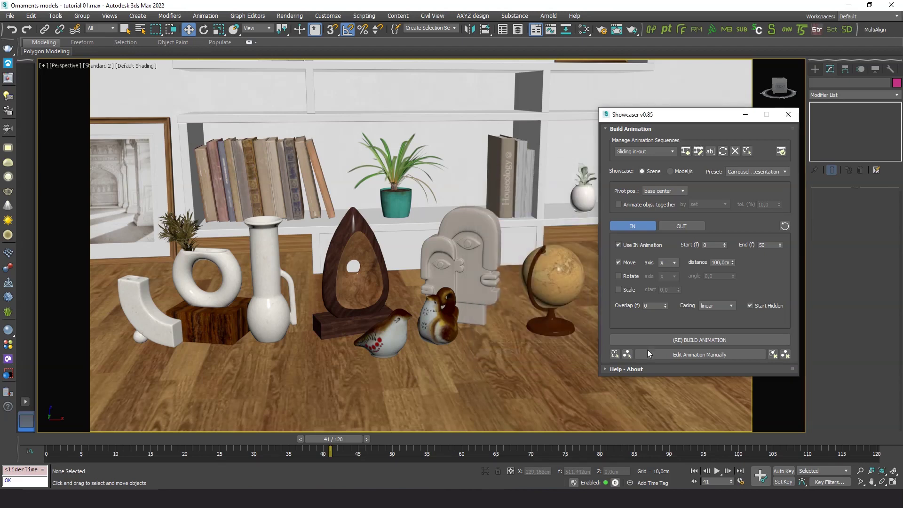
- Rebuild the animation in the new object order, replacing the existing one, and play it from the first frame
{"action": "left_click", "coordinate": [711, 340]}
{"action": "left_click", "coordinate": [444, 262]}
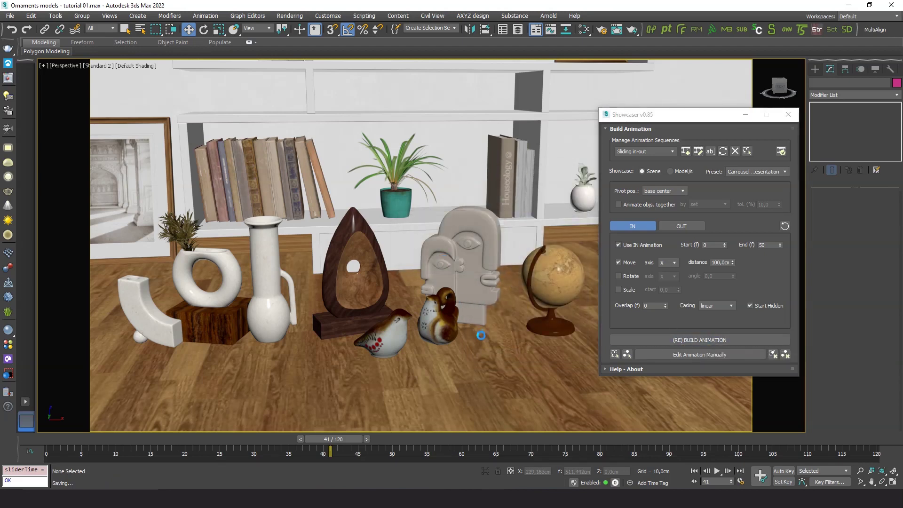
{"action": "left_click", "coordinate": [694, 470]}
{"action": "left_click", "coordinate": [717, 471]}
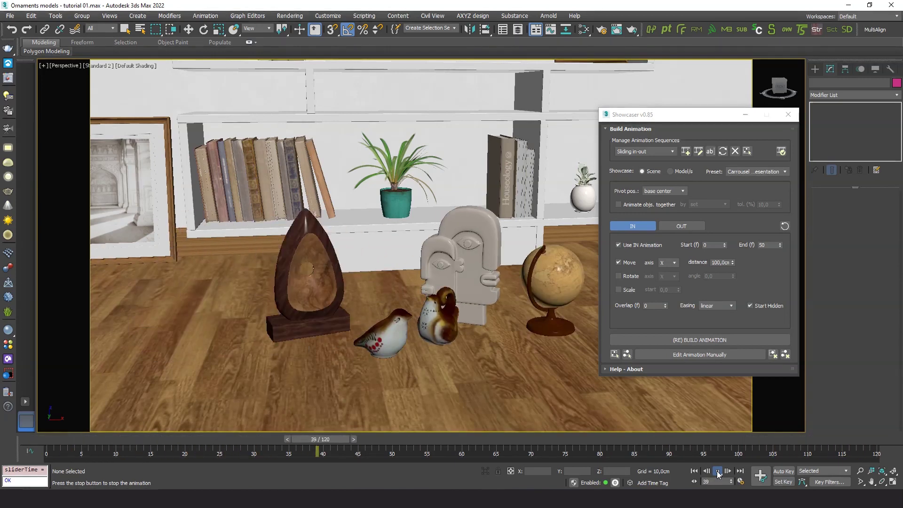
{"action": "left_click", "coordinate": [717, 471]}
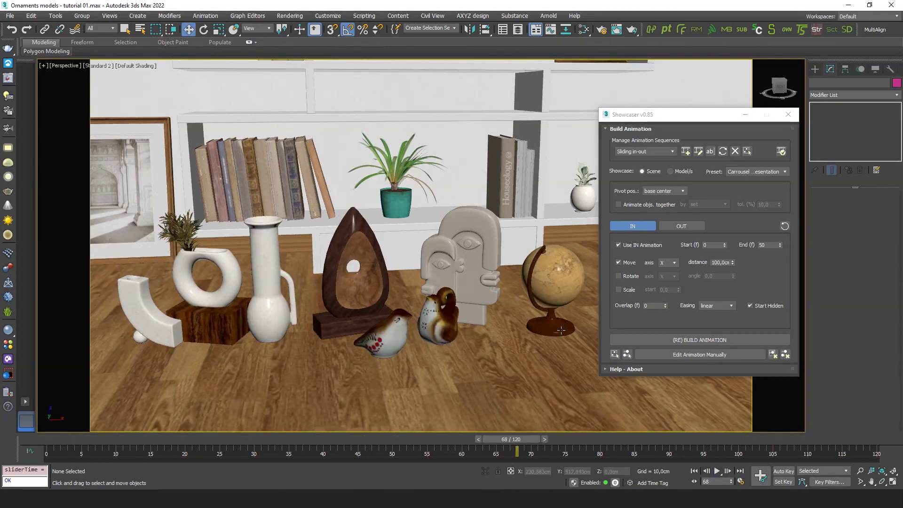
- Set the IN animation's easing to ease out and its overlap to 2 frames
{"action": "left_click", "coordinate": [720, 308]}
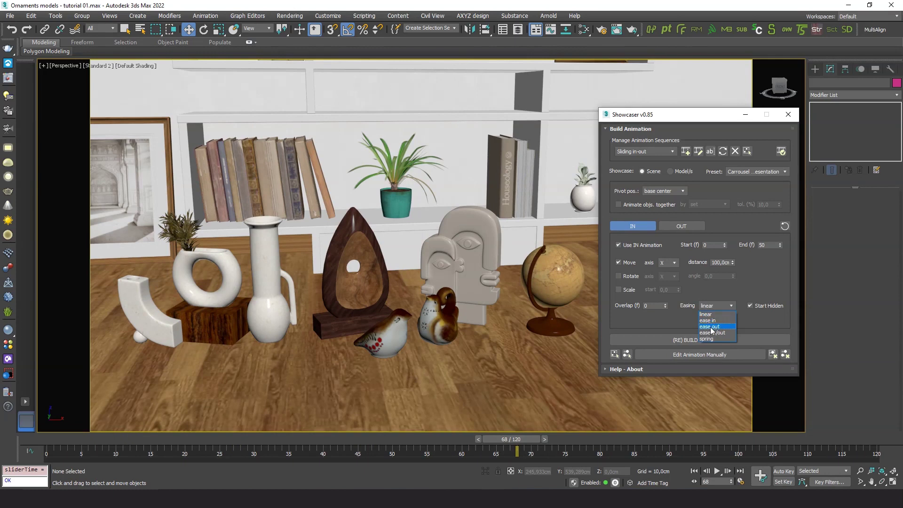
{"action": "left_click", "coordinate": [665, 305]}
{"action": "left_click", "coordinate": [666, 304]}
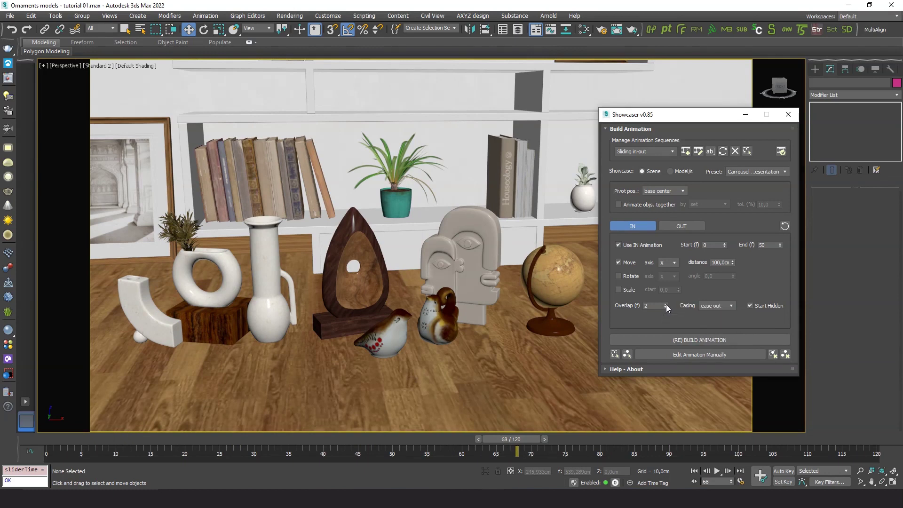
- Rebuild the animation with the eased IN movement, replacing the existing one, and play it from the start
{"action": "left_click", "coordinate": [667, 340]}
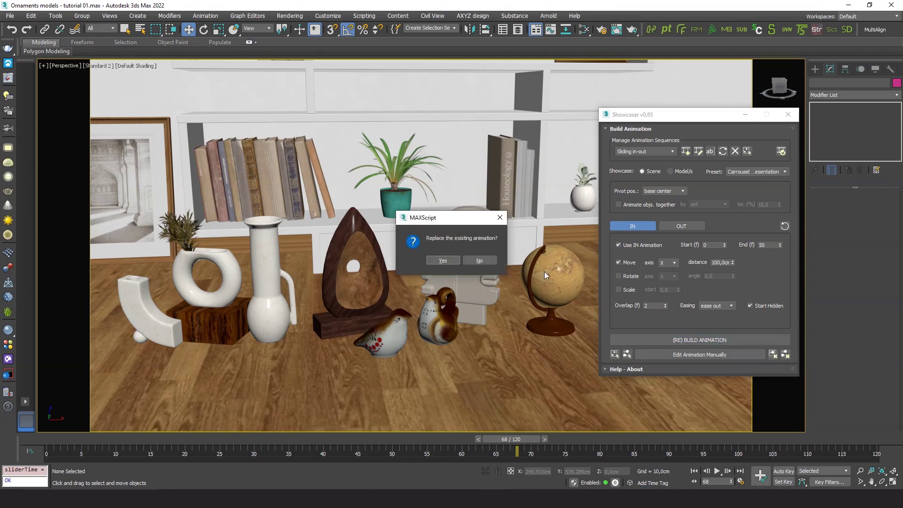
{"action": "left_click", "coordinate": [443, 261]}
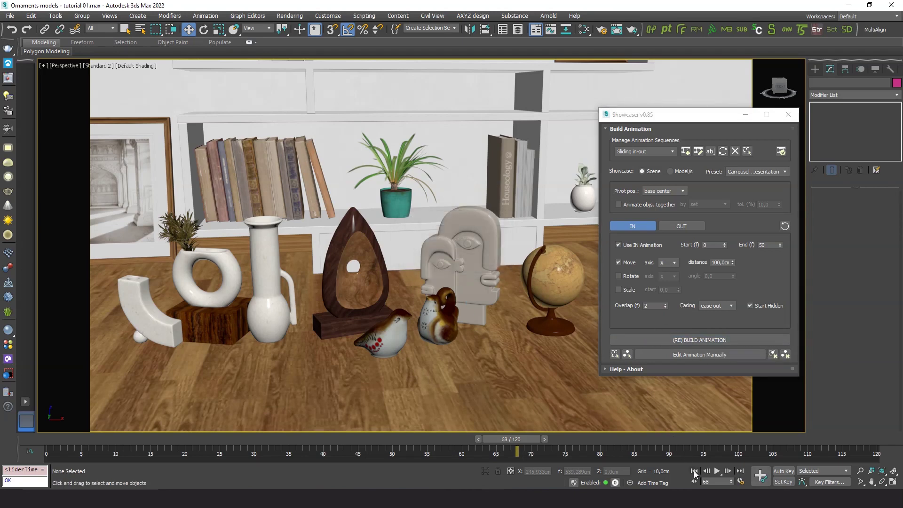
{"action": "left_click", "coordinate": [694, 470]}
{"action": "left_click", "coordinate": [717, 471]}
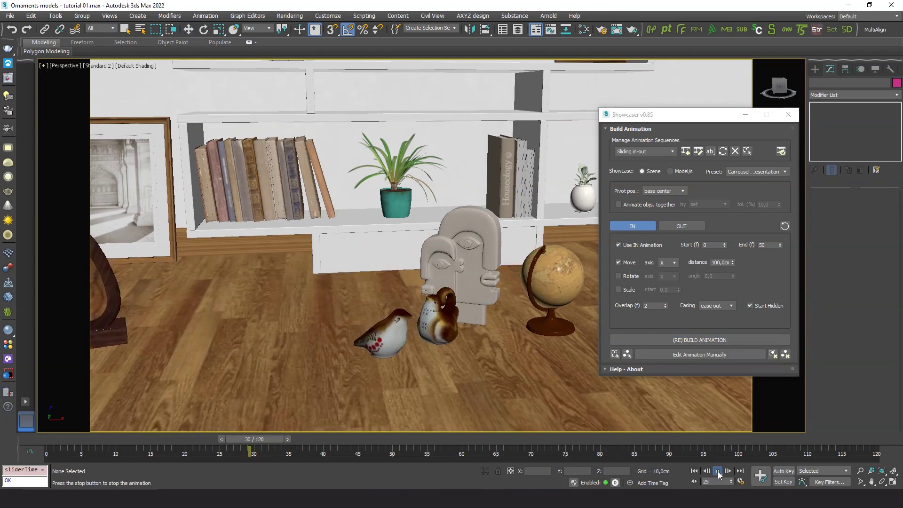
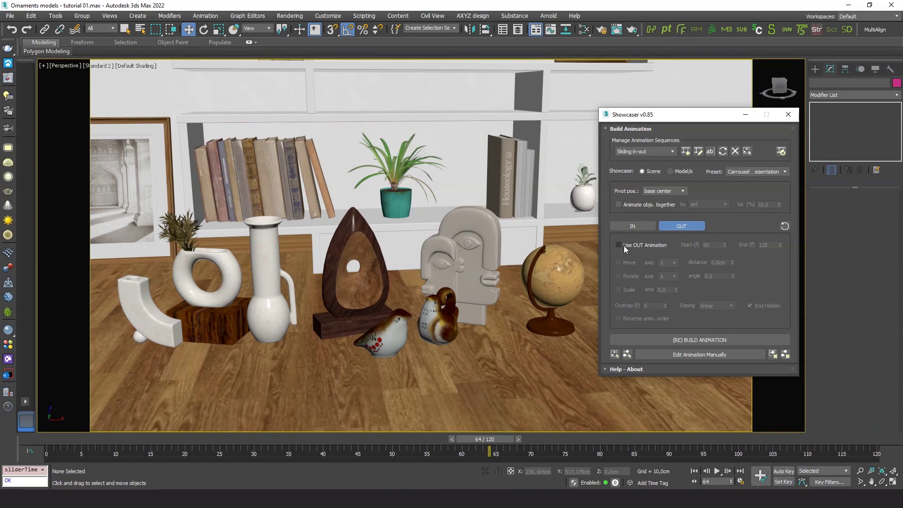
- Enable the OUT animation with a 100 cm move on the X axis, ease in easing and a 2-frame overlap
{"action": "left_click", "coordinate": [623, 245]}
{"action": "left_click", "coordinate": [619, 262]}
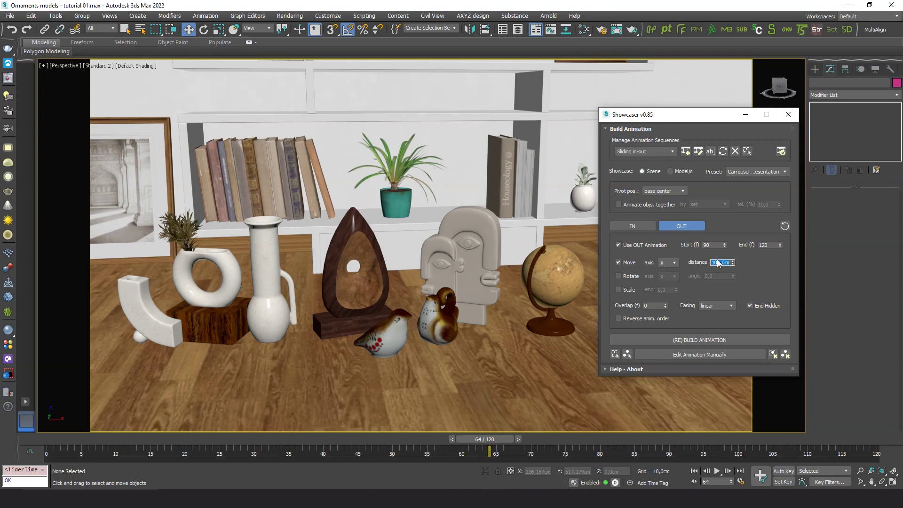
{"action": "left_click", "coordinate": [712, 305]}
{"action": "left_click", "coordinate": [665, 304]}
{"action": "left_click", "coordinate": [665, 303]}
- Check the IN timing and set the OUT animation to run from frame 80 to frame 100
{"action": "left_click", "coordinate": [633, 225]}
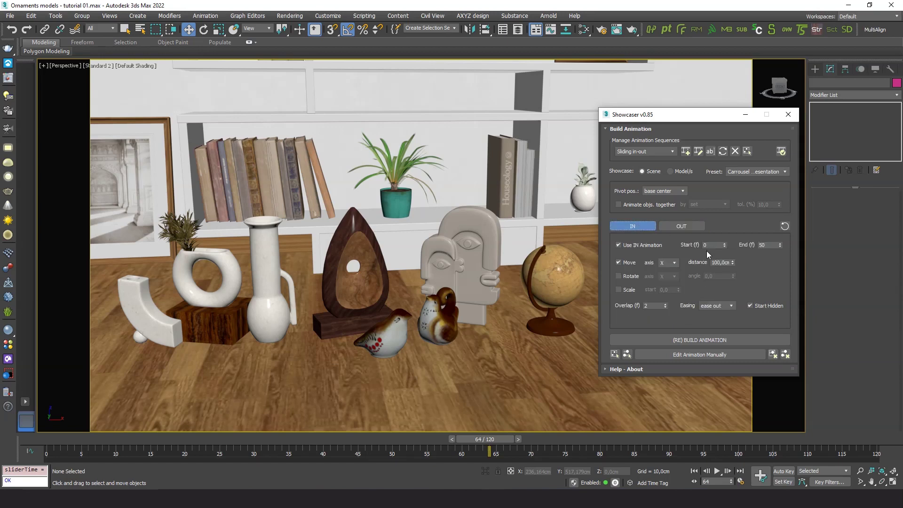
{"action": "left_click", "coordinate": [686, 226]}
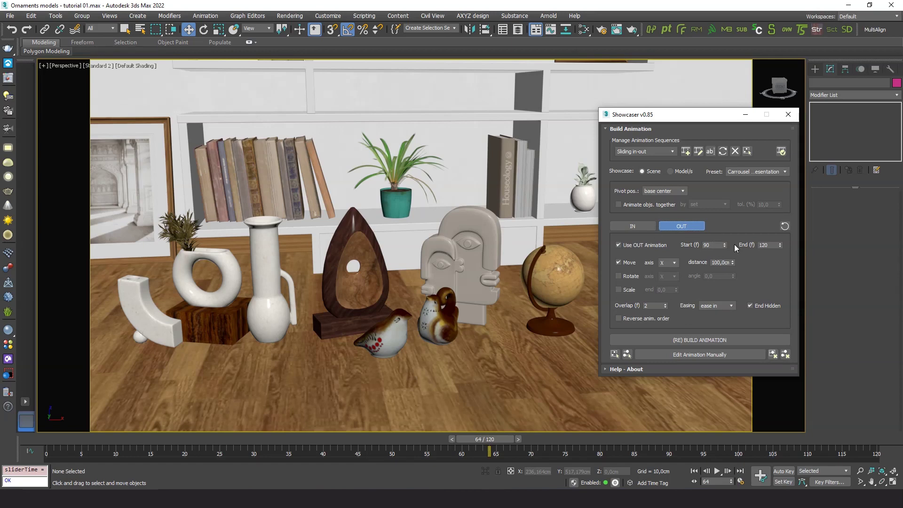
{"action": "double_click", "coordinate": [771, 244]}
{"action": "type", "text": "10"}
{"action": "double_click", "coordinate": [710, 244]}
{"action": "type", "text": "80"}
{"action": "key", "text": "Return"}
- Rebuild the animation with the OUT movement included, play it back, and return to frame 0
{"action": "left_click", "coordinate": [699, 340]}
{"action": "left_click", "coordinate": [443, 260]}
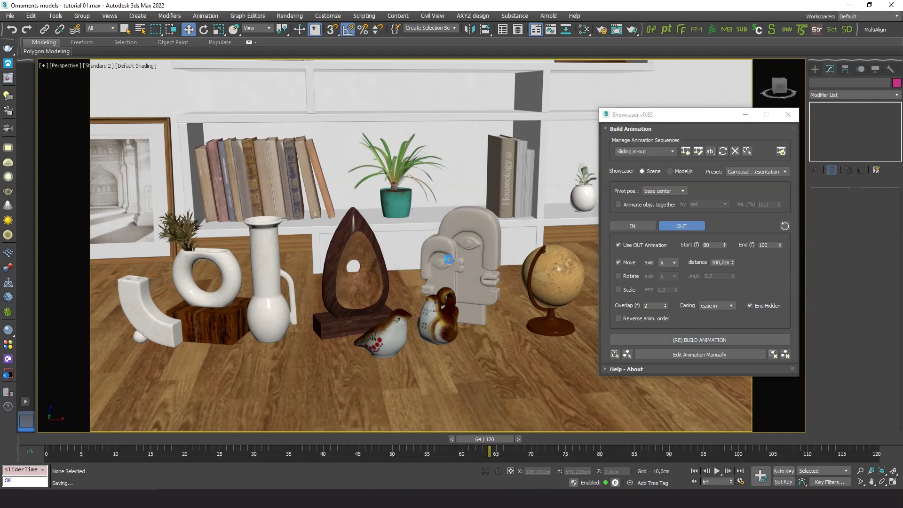
{"action": "left_click", "coordinate": [658, 340]}
{"action": "left_click", "coordinate": [449, 259]}
{"action": "left_click", "coordinate": [716, 470]}
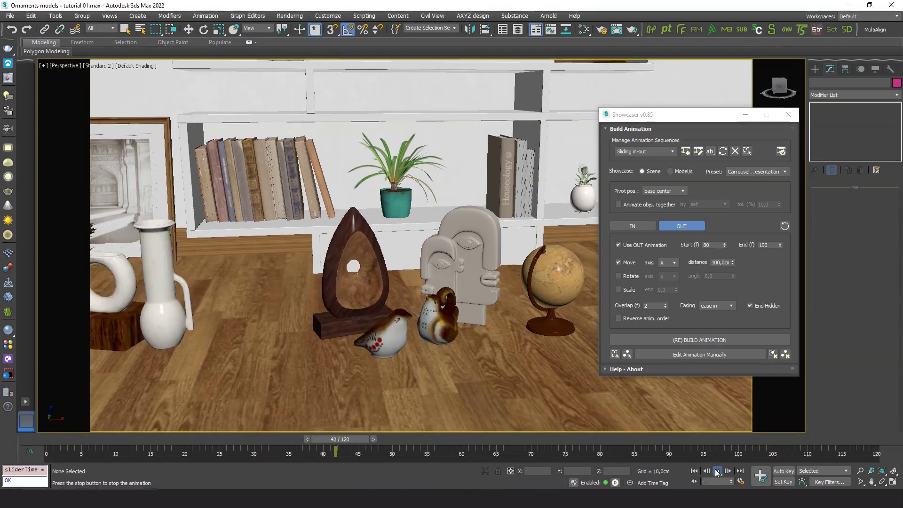
{"action": "left_click", "coordinate": [717, 471]}
{"action": "left_click", "coordinate": [695, 471]}
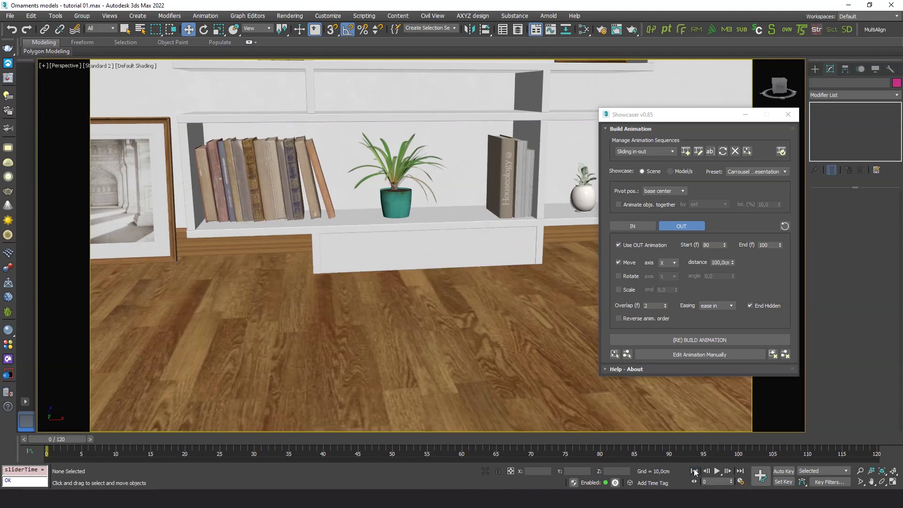
- Switch the viewport to the Cam_01 camera, minimize the Showcaser window, and play the animation
{"action": "key", "text": "c"}
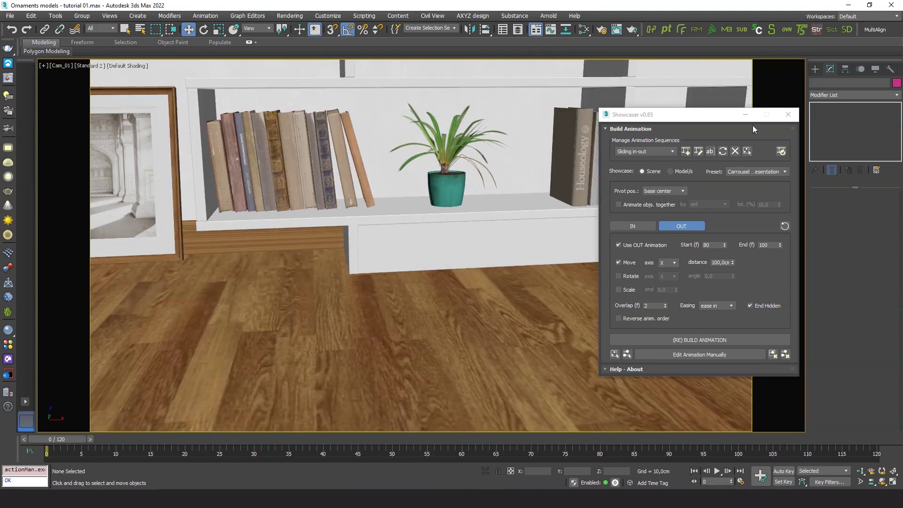
{"action": "left_click", "coordinate": [744, 114]}
{"action": "left_click", "coordinate": [717, 472]}
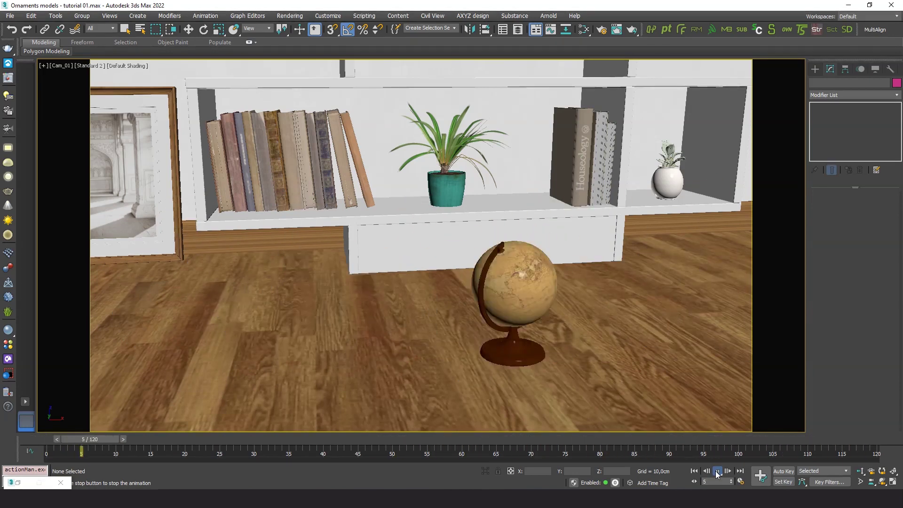
{"action": "left_click", "coordinate": [717, 471]}
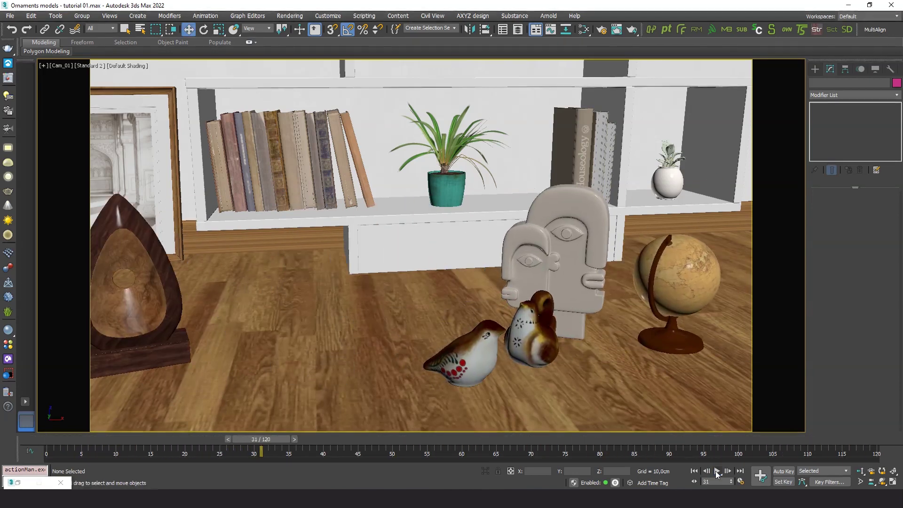
- Restore the Showcaser window and set the OUT animation to run from frame 70 to frame 110
{"action": "left_click", "coordinate": [18, 483]}
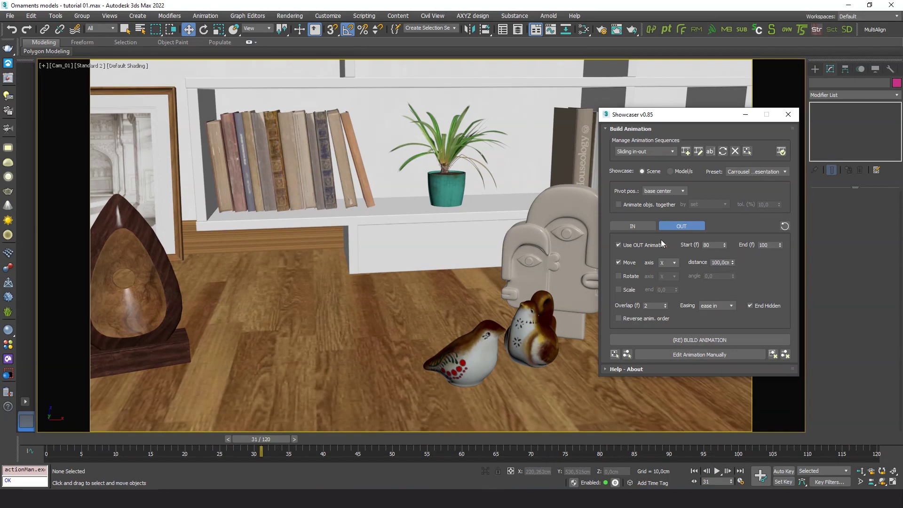
{"action": "left_click", "coordinate": [650, 226]}
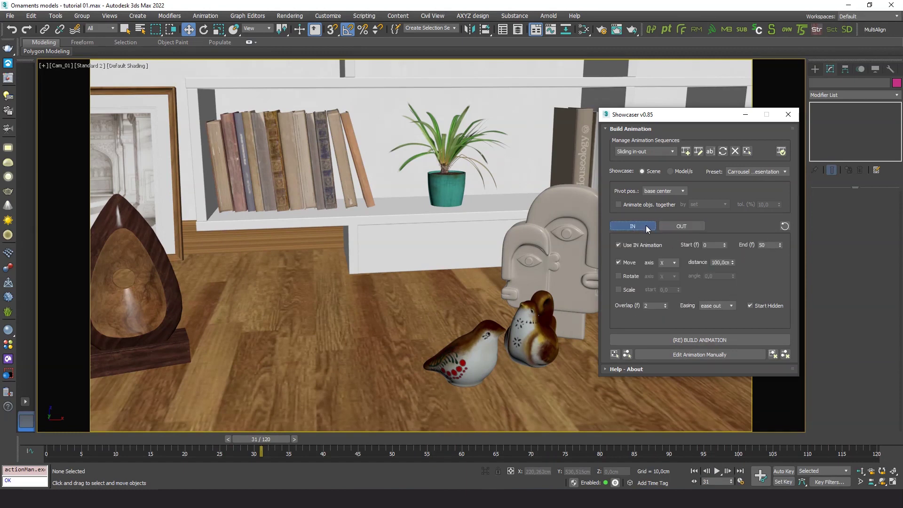
{"action": "left_click", "coordinate": [680, 228]}
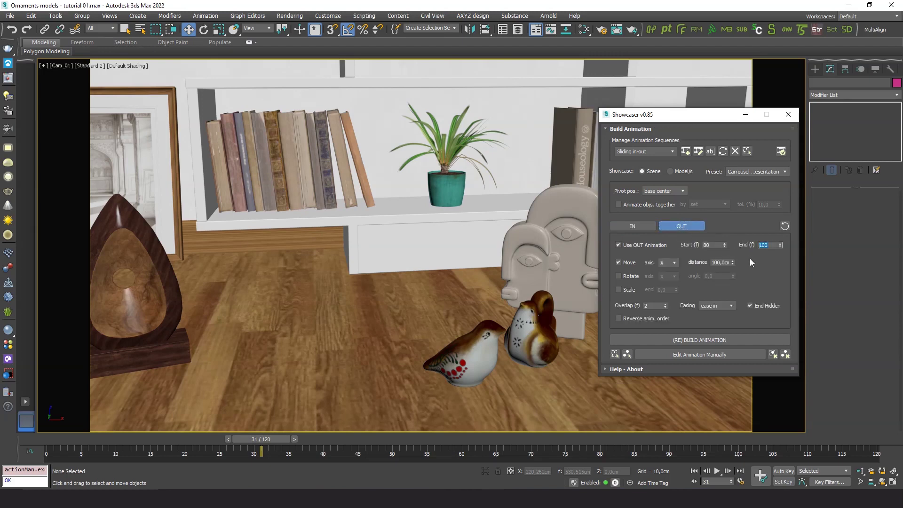
{"action": "type", "text": "110"}
{"action": "key", "text": "Return"}
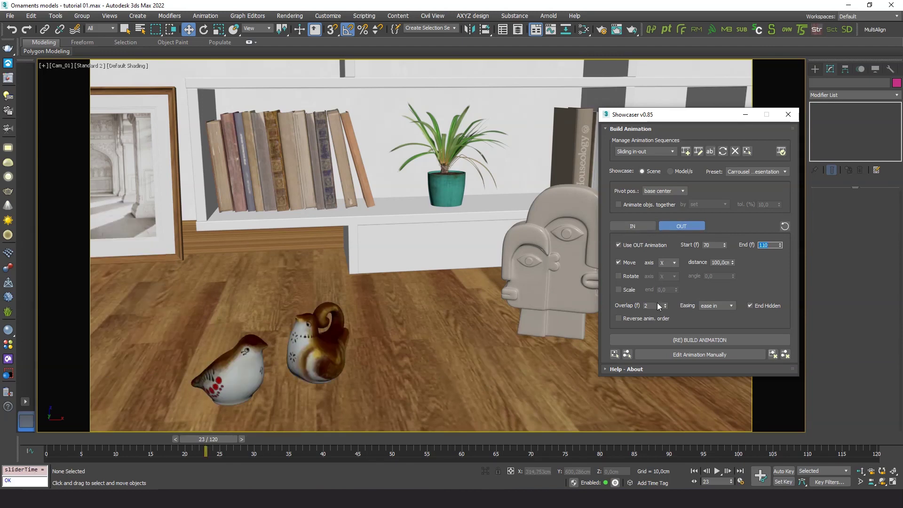
- Rebuild the animation with the longer OUT range and play it unobstructed through the camera from the first frame
{"action": "left_click", "coordinate": [687, 341]}
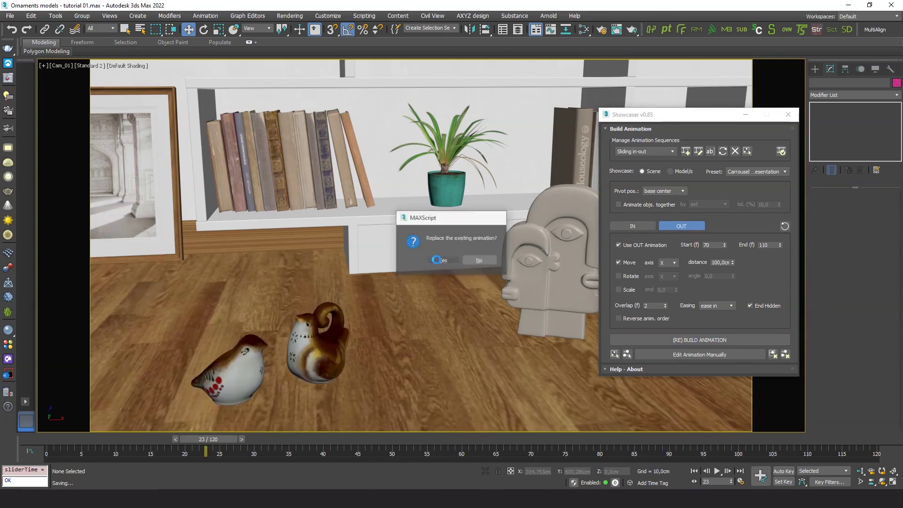
{"action": "left_click", "coordinate": [443, 259]}
{"action": "left_click", "coordinate": [747, 117]}
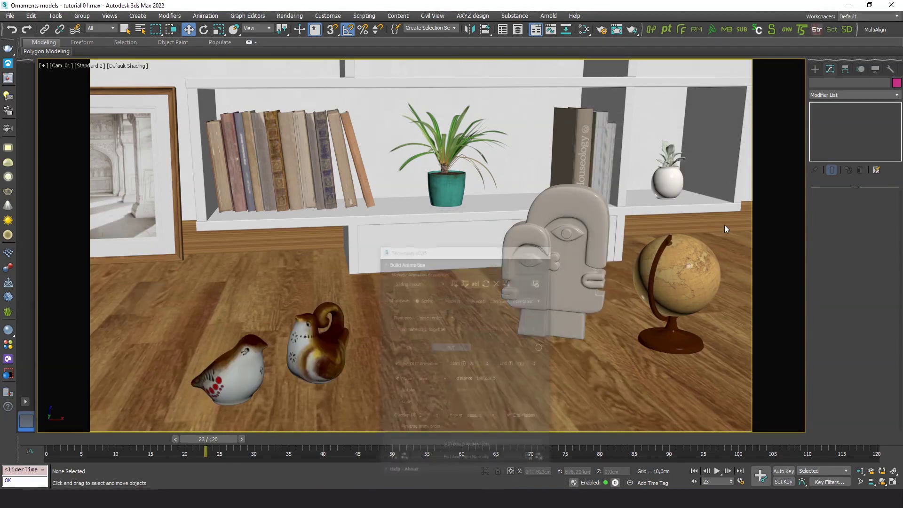
{"action": "left_click", "coordinate": [694, 471]}
{"action": "left_click", "coordinate": [716, 470]}
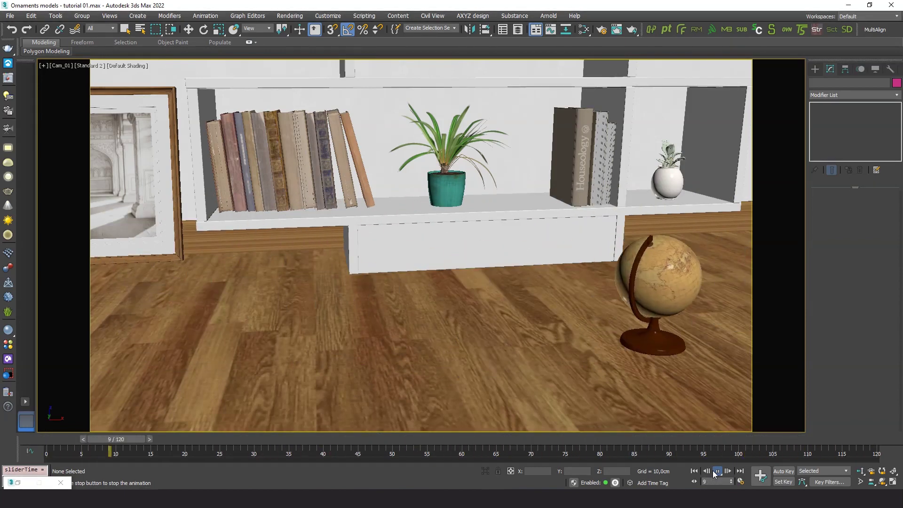
{"action": "left_click", "coordinate": [716, 471]}
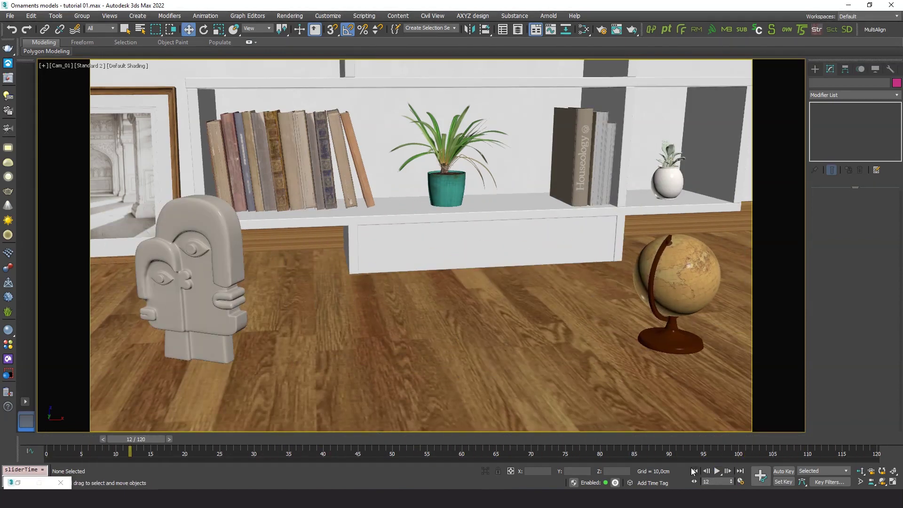
- Rewind the animation and scrub the timeline forward to frame 55
{"action": "left_click", "coordinate": [694, 471]}
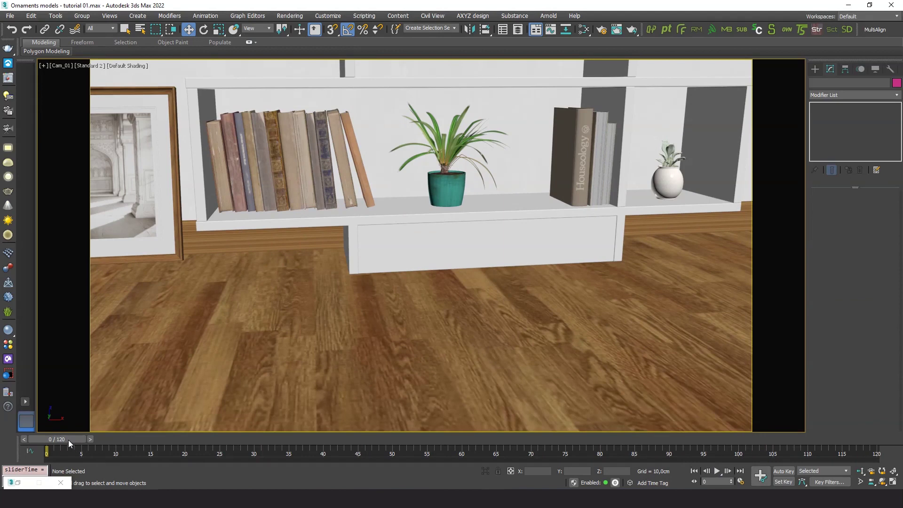
{"action": "left_click_drag", "start_coordinate": [69, 439], "coordinate": [435, 418]}
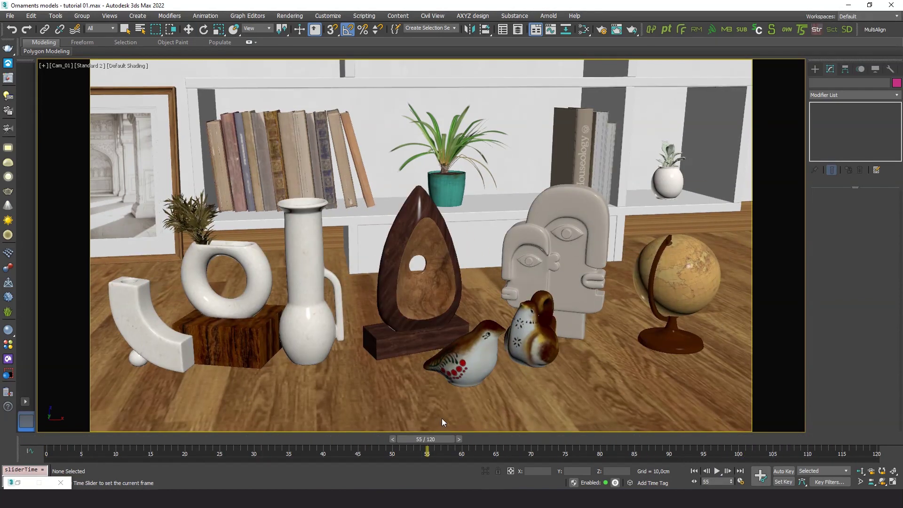
{"action": "key", "text": "w"}
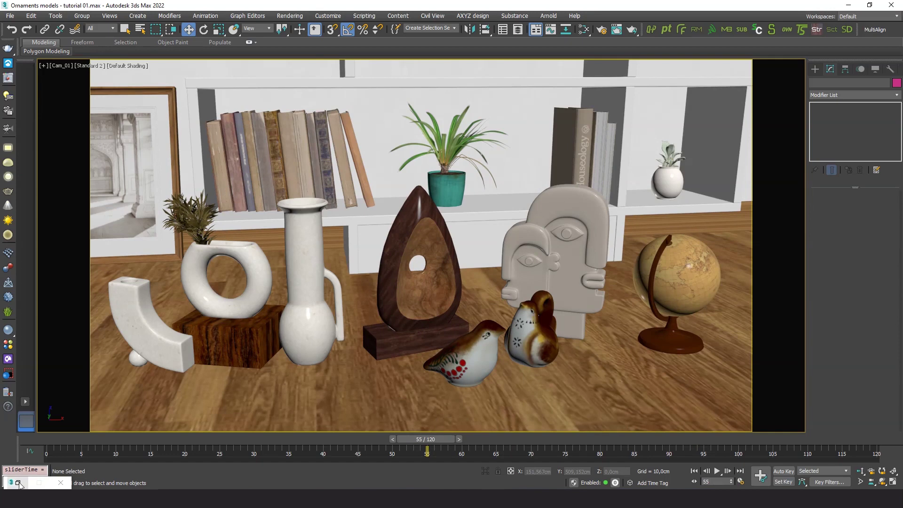
- Add a 90-degree X-axis rotation to the OUT animation and rebuild, replacing the existing animation
{"action": "left_click", "coordinate": [18, 483]}
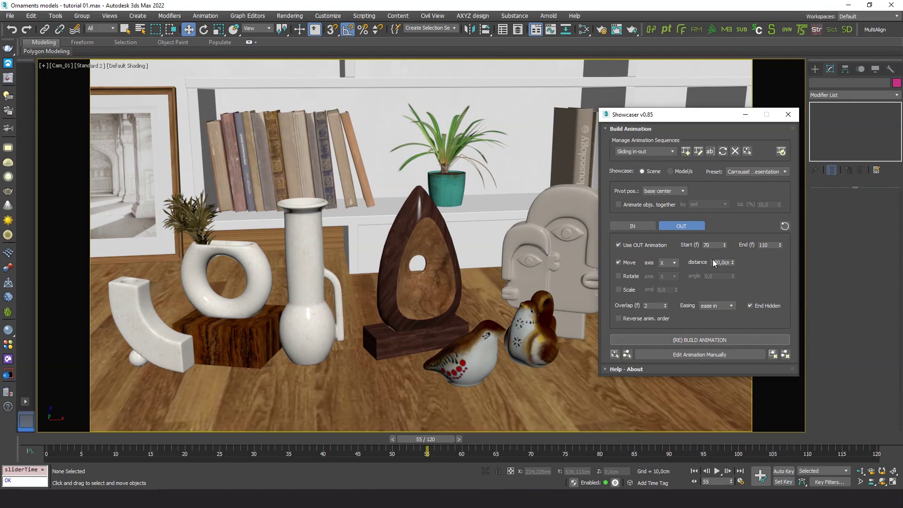
{"action": "left_click", "coordinate": [627, 276]}
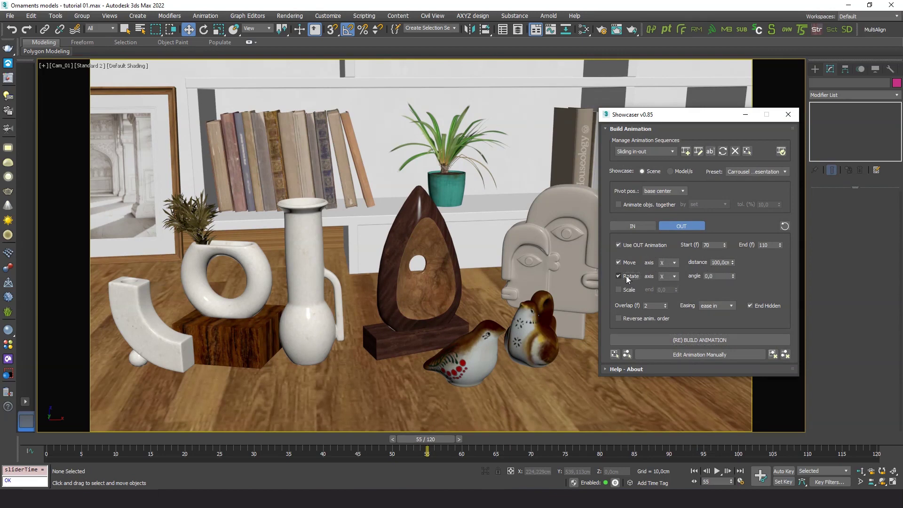
{"action": "left_click", "coordinate": [715, 278]}
{"action": "type", "text": "90"}
{"action": "key", "text": "Return"}
{"action": "left_click", "coordinate": [683, 338]}
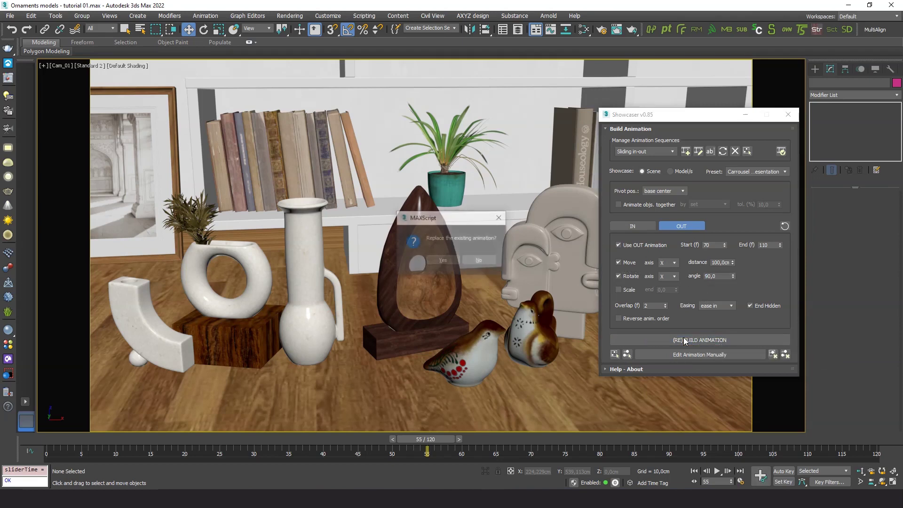
{"action": "left_click", "coordinate": [447, 260]}
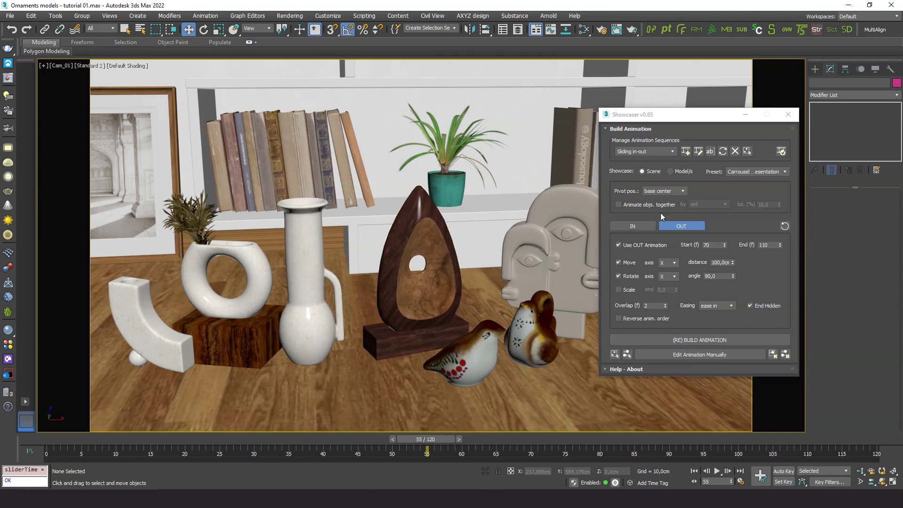
- Preview the rebuilt animation unobstructed from the first frame, stop it and scrub the timeline to frame 87
{"action": "left_click", "coordinate": [745, 115]}
{"action": "left_click", "coordinate": [694, 470]}
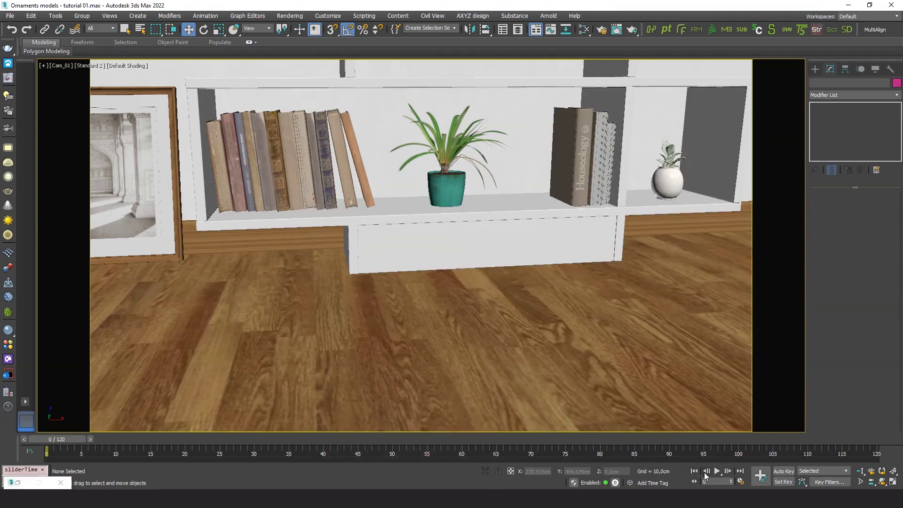
{"action": "left_click", "coordinate": [717, 470]}
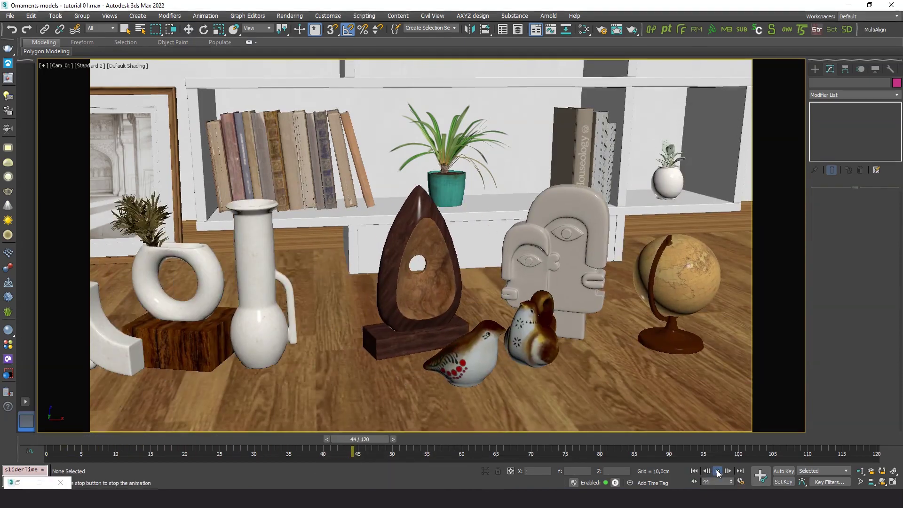
{"action": "key", "text": "w"}
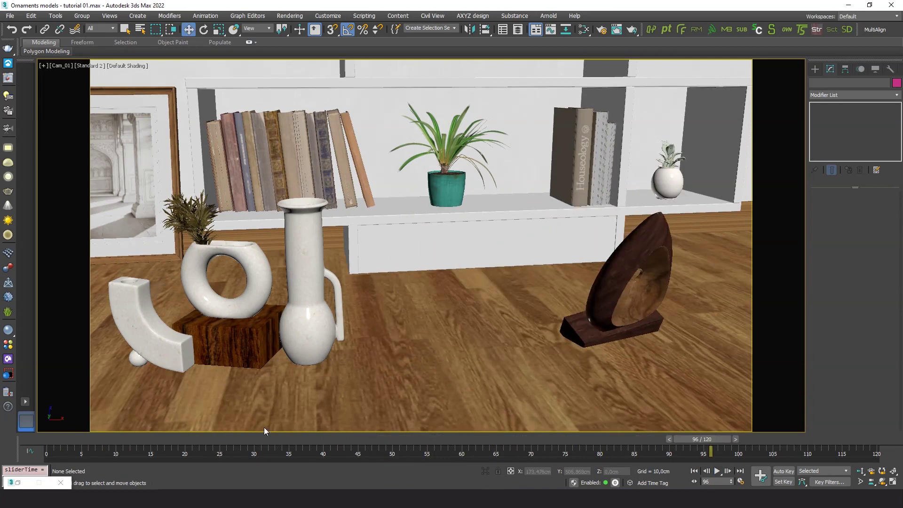
{"action": "left_click_drag", "start_coordinate": [233, 440], "coordinate": [647, 400]}
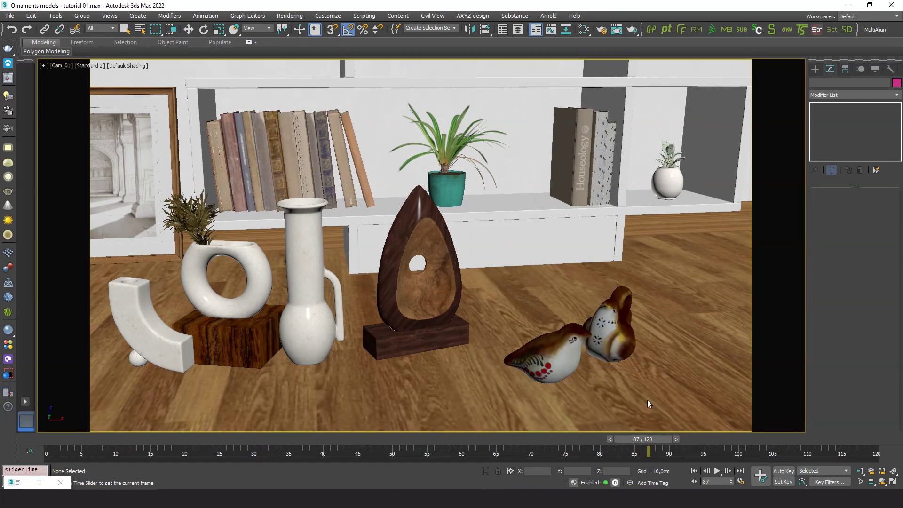
- Turn off the OUT rotation and give the IN animation a 90-degree rotation about the Z axis
{"action": "left_click", "coordinate": [23, 485]}
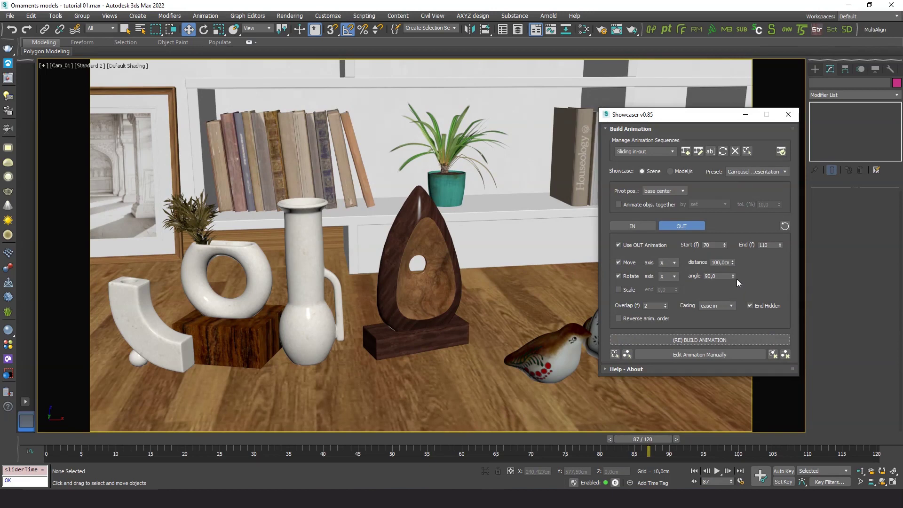
{"action": "left_click", "coordinate": [619, 276]}
{"action": "left_click", "coordinate": [639, 228]}
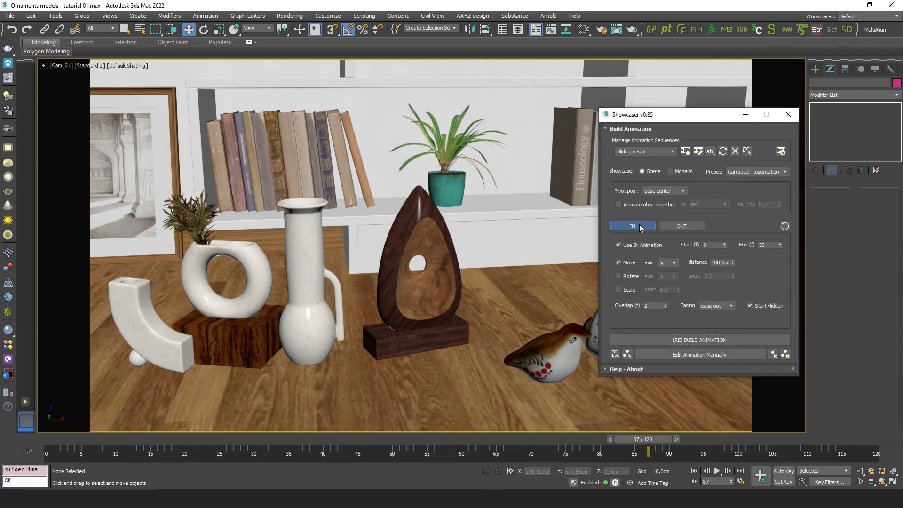
{"action": "left_click", "coordinate": [619, 276]}
{"action": "left_click", "coordinate": [673, 275]}
{"action": "left_click", "coordinate": [666, 296]}
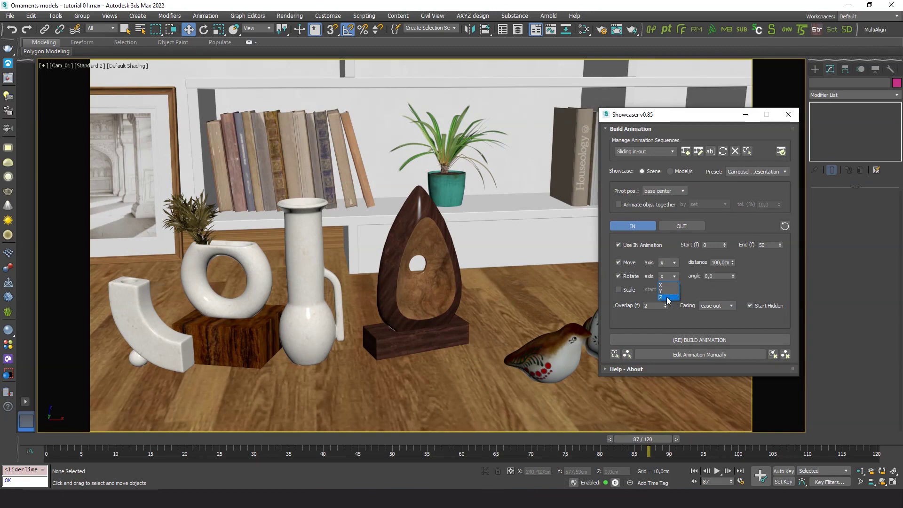
{"action": "left_click", "coordinate": [723, 276]}
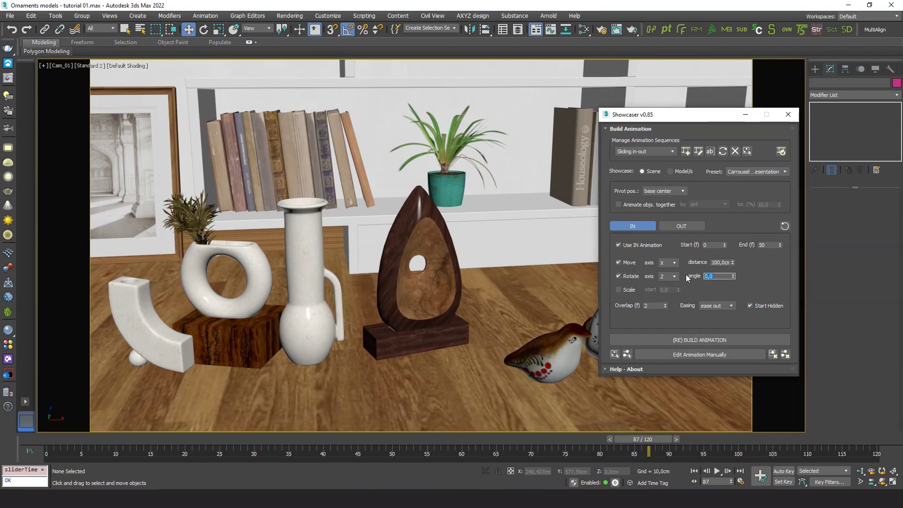
{"action": "type", "text": "90"}
{"action": "key", "text": "Return"}
- Enable a 90-degree Z-axis rotation for the OUT animation and rebuild, replacing the existing animation
{"action": "left_click", "coordinate": [685, 226]}
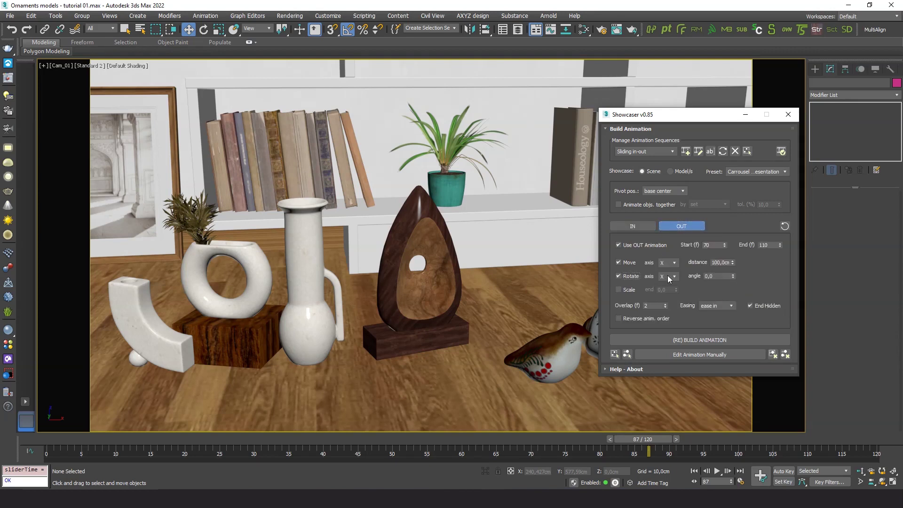
{"action": "left_click", "coordinate": [668, 277]}
{"action": "left_click", "coordinate": [718, 277]}
{"action": "left_click", "coordinate": [702, 339]}
{"action": "left_click", "coordinate": [442, 260]}
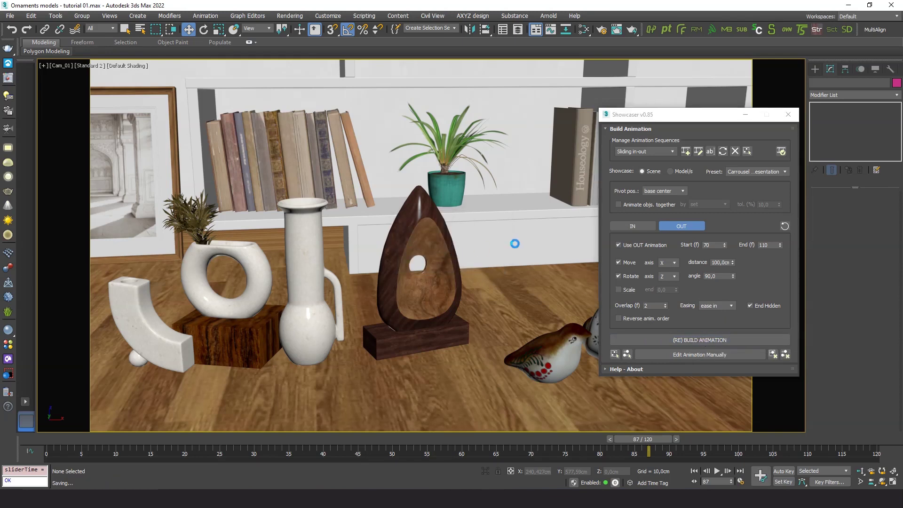
- Minimize the Showcaser window, play and scrub the Z-rotation animation, and replay it from the first frame before stopping
{"action": "left_click", "coordinate": [788, 114]}
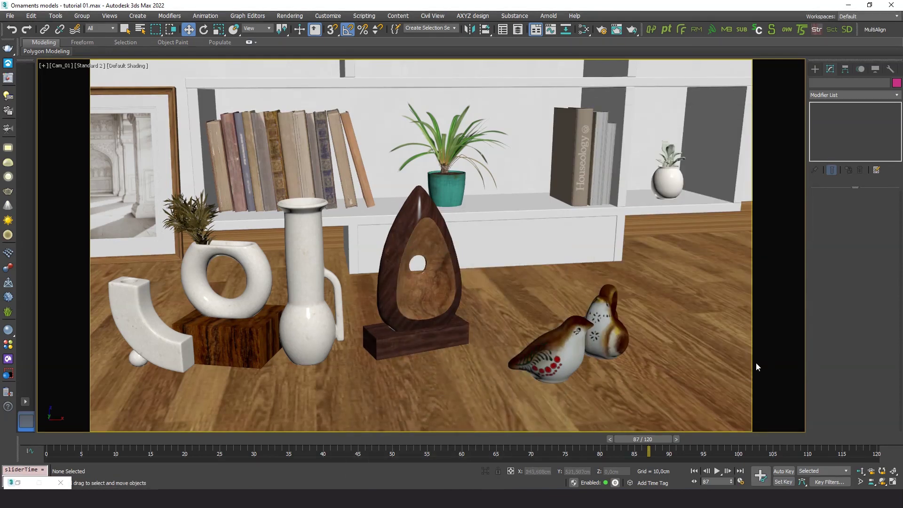
{"action": "left_click", "coordinate": [694, 470]}
{"action": "left_click", "coordinate": [717, 471]}
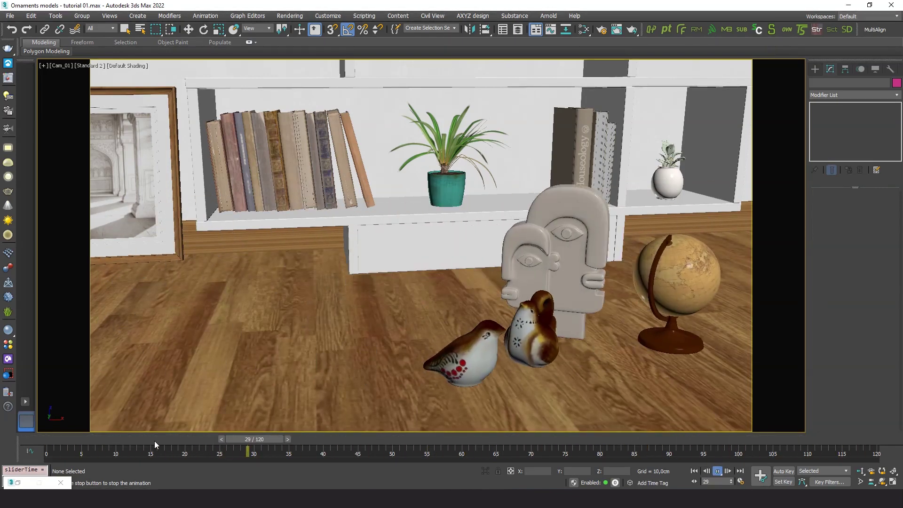
{"action": "mouse_move", "coordinate": [154, 441]}
{"action": "left_mouse_down"}
{"action": "mouse_move", "coordinate": [52, 435]}
{"action": "mouse_move", "coordinate": [437, 420]}
{"action": "mouse_move", "coordinate": [809, 384]}
{"action": "mouse_move", "coordinate": [685, 396]}
{"action": "mouse_move", "coordinate": [179, 394]}
{"action": "left_mouse_up"}
{"action": "left_click", "coordinate": [695, 470]}
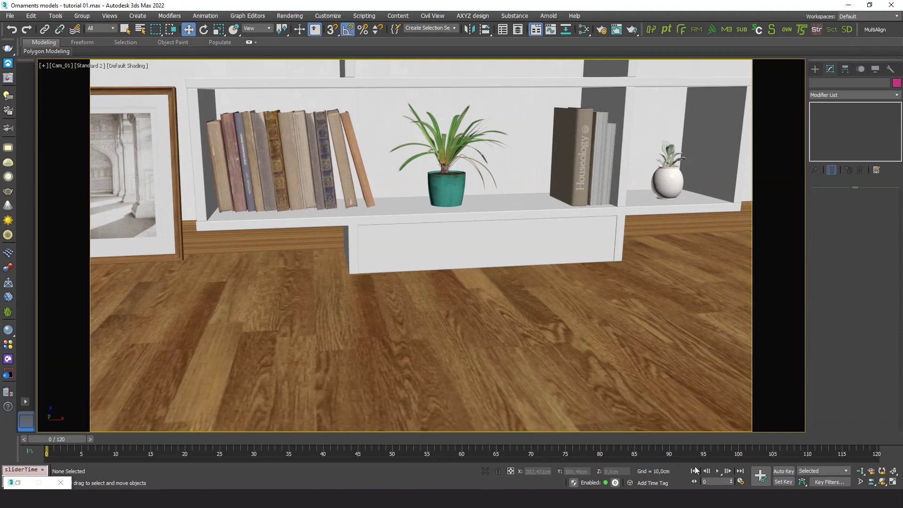
{"action": "left_click", "coordinate": [718, 470]}
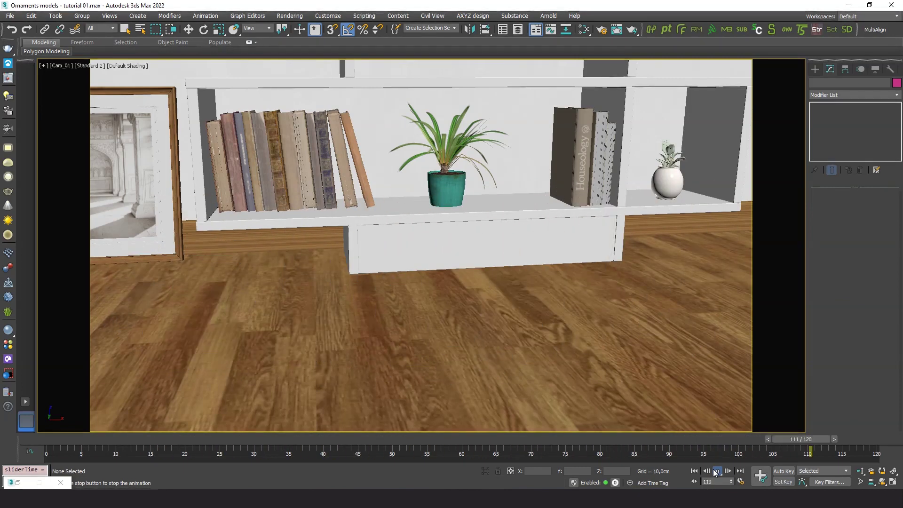
{"action": "left_click", "coordinate": [715, 472]}
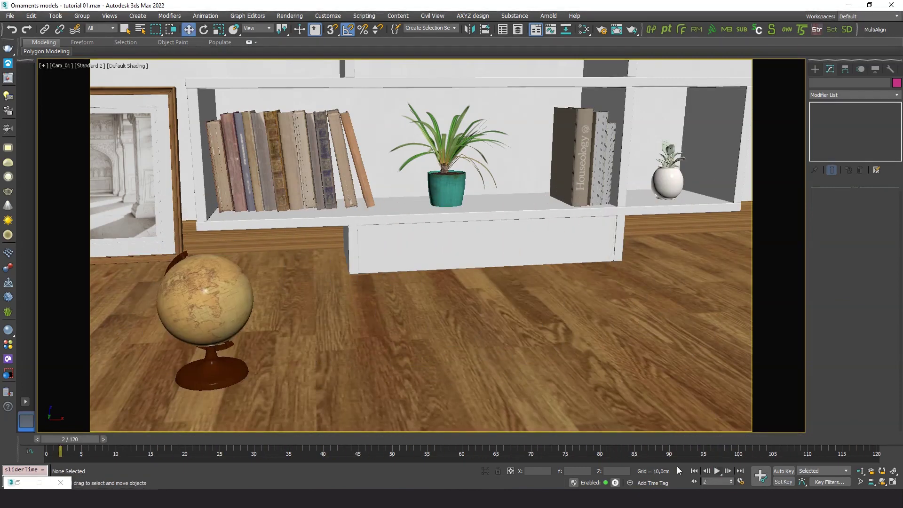
- Set the move distance to 20 cm for both the OUT and IN animations and rebuild, replacing the existing animation
{"action": "left_click", "coordinate": [18, 483]}
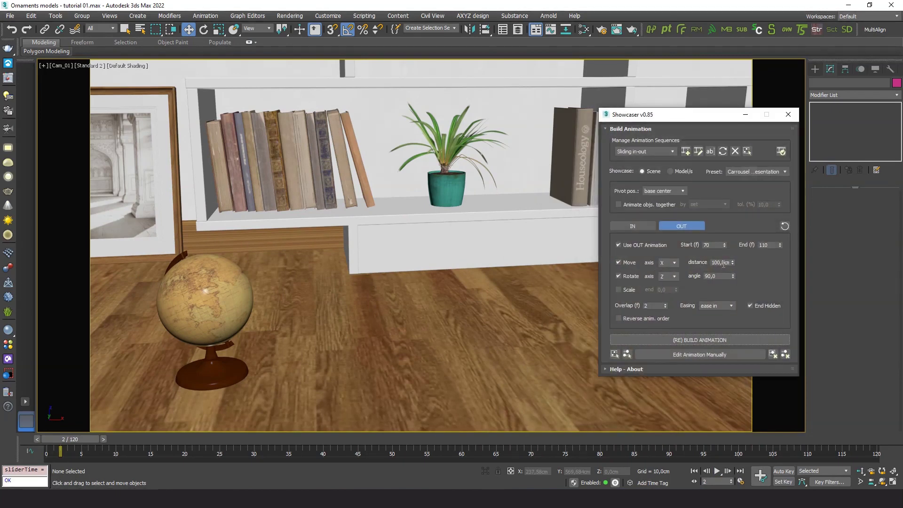
{"action": "double_click", "coordinate": [722, 263]}
{"action": "type", "text": "20"}
{"action": "key", "text": "Return"}
{"action": "left_click", "coordinate": [762, 267]}
{"action": "left_click", "coordinate": [633, 226]}
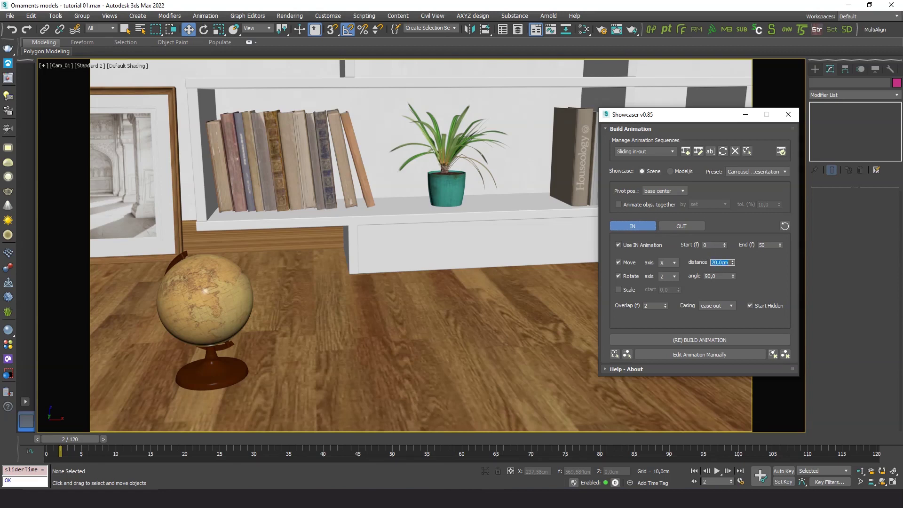
{"action": "left_click", "coordinate": [687, 341]}
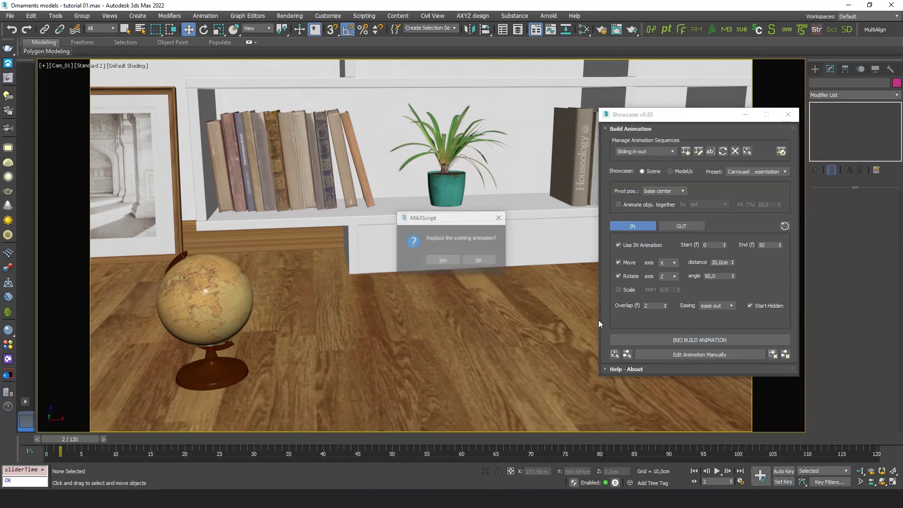
{"action": "left_click", "coordinate": [442, 259]}
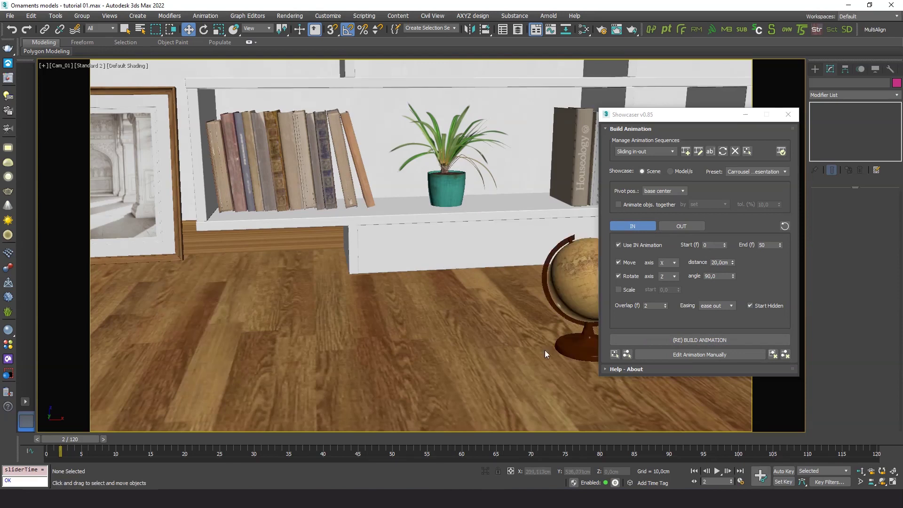
- Play the shorter-distance animation unobstructed from the first frame and scrub through the OUT part to frame 103
{"action": "left_click", "coordinate": [695, 471]}
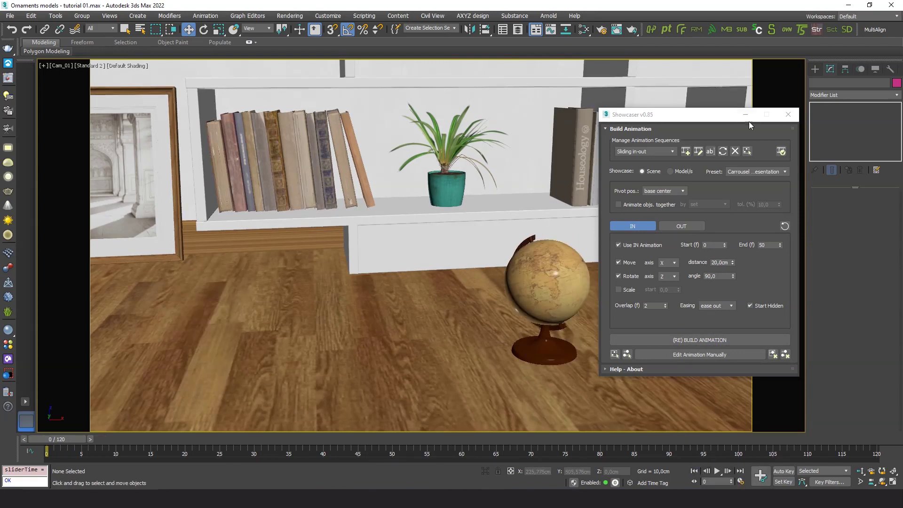
{"action": "left_click", "coordinate": [745, 115]}
{"action": "left_click", "coordinate": [718, 470]}
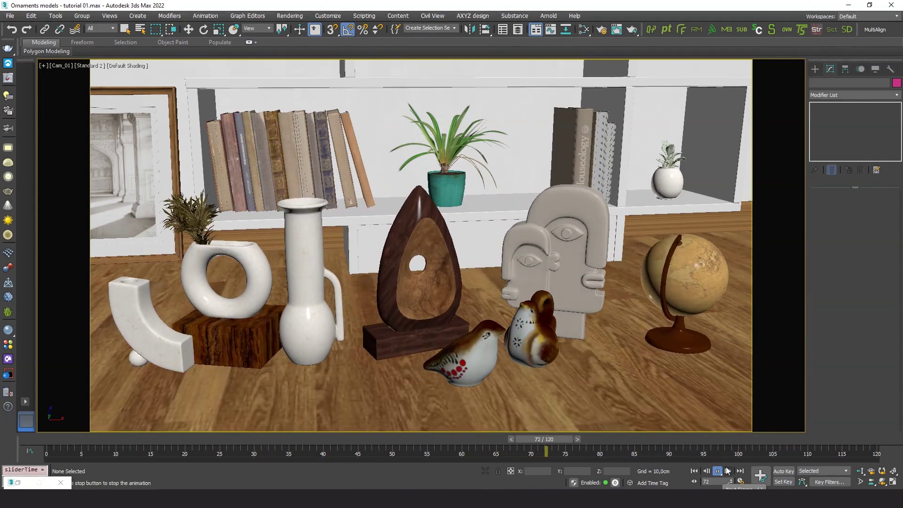
{"action": "left_click", "coordinate": [659, 440]}
{"action": "left_click_drag", "start_coordinate": [663, 439], "coordinate": [753, 439]}
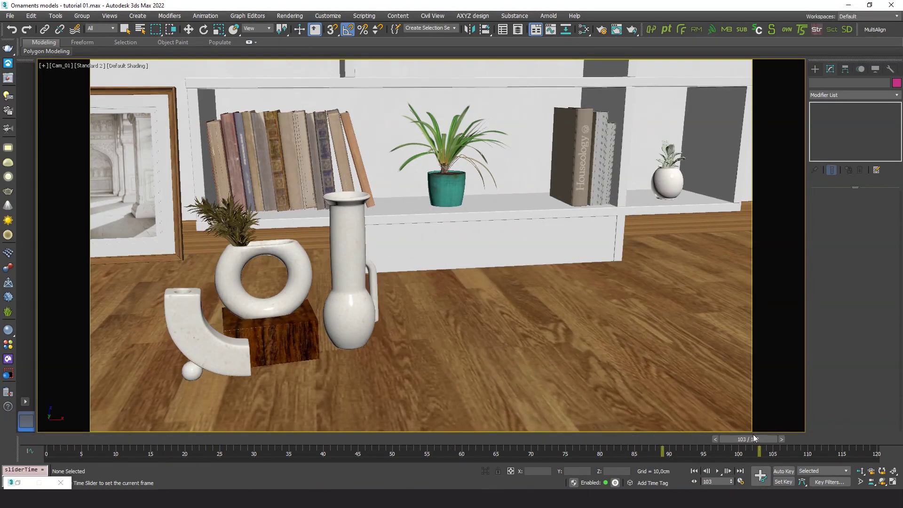
- Enable scaling with a value of 0 for both the IN and OUT animations and rebuild, replacing the existing animation
{"action": "left_click", "coordinate": [18, 483]}
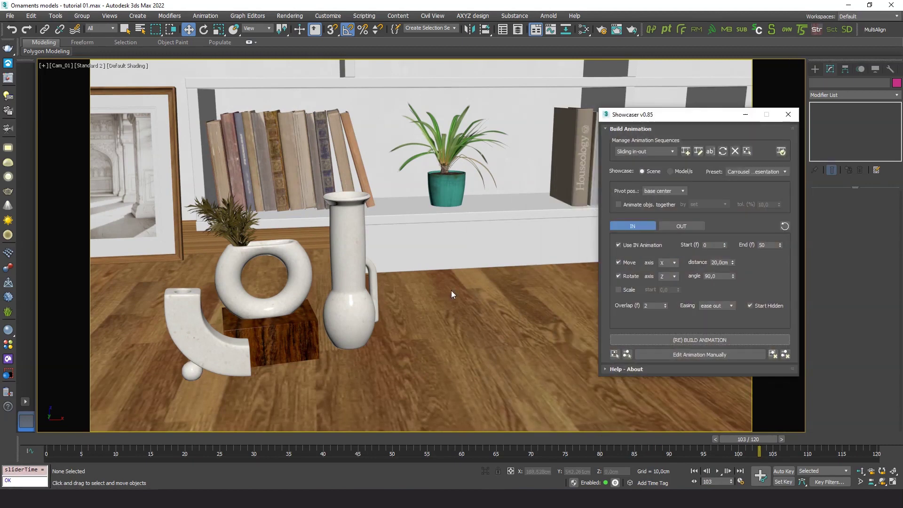
{"action": "left_click", "coordinate": [626, 290]}
{"action": "left_click", "coordinate": [667, 225]}
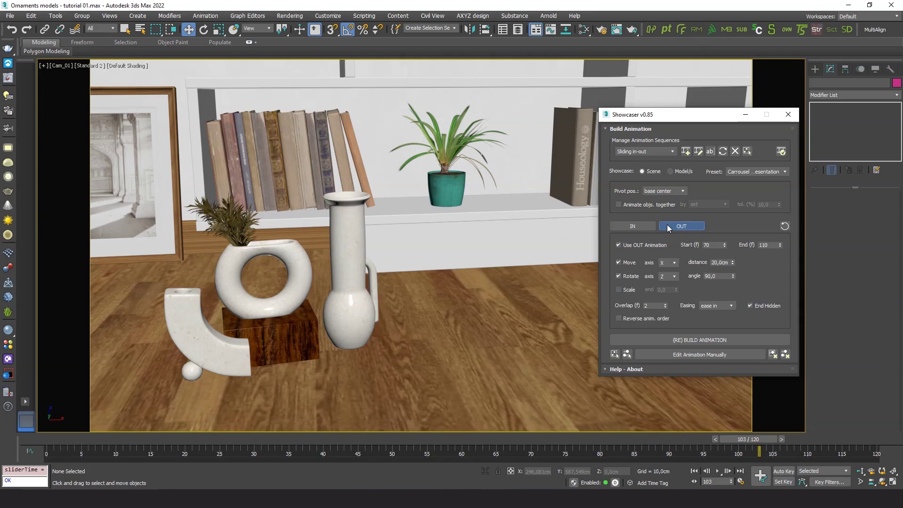
{"action": "left_click", "coordinate": [619, 290]}
{"action": "left_click", "coordinate": [687, 340]}
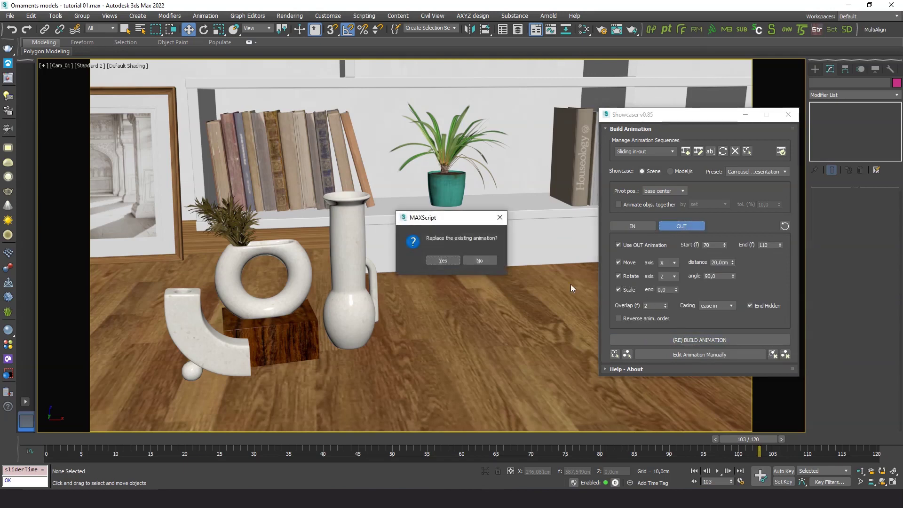
{"action": "left_click", "coordinate": [453, 261]}
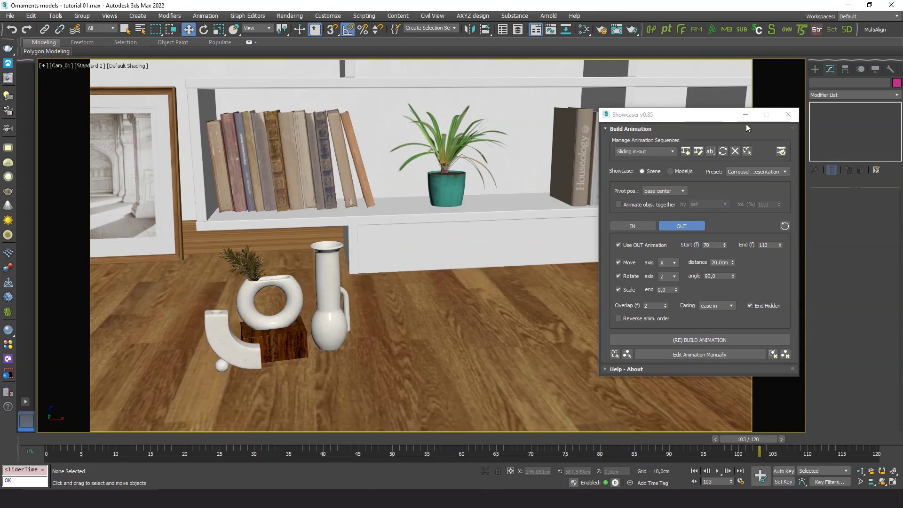
- Minimize the Showcaser window, play the animation with scaling, and stop it at frame 95
{"action": "left_click", "coordinate": [744, 119]}
{"action": "left_click", "coordinate": [718, 471]}
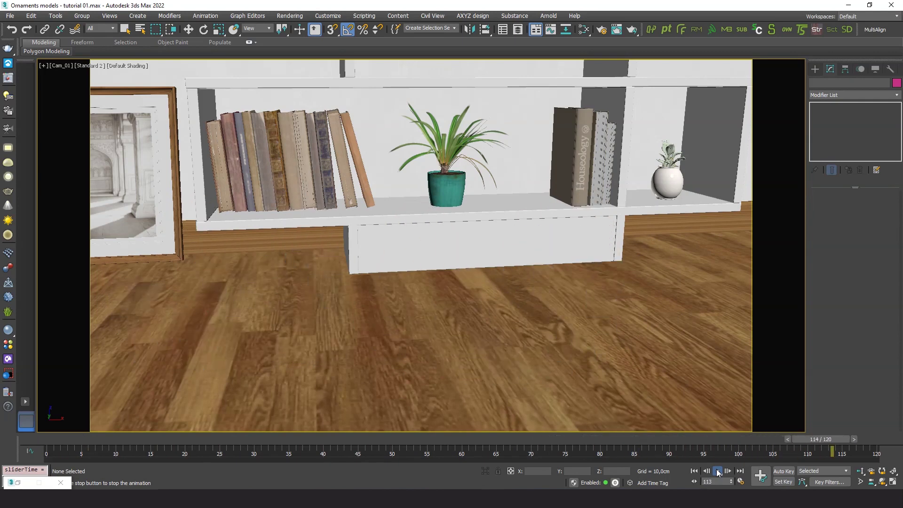
{"action": "left_click", "coordinate": [702, 439]}
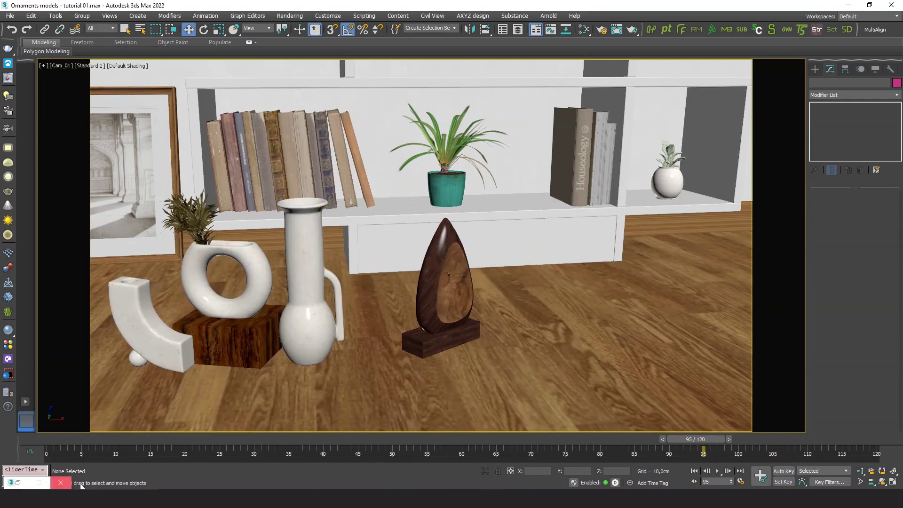
- Restore the Showcaser window and review the Scale start value for IN and the end value for OUT
{"action": "left_click", "coordinate": [18, 482]}
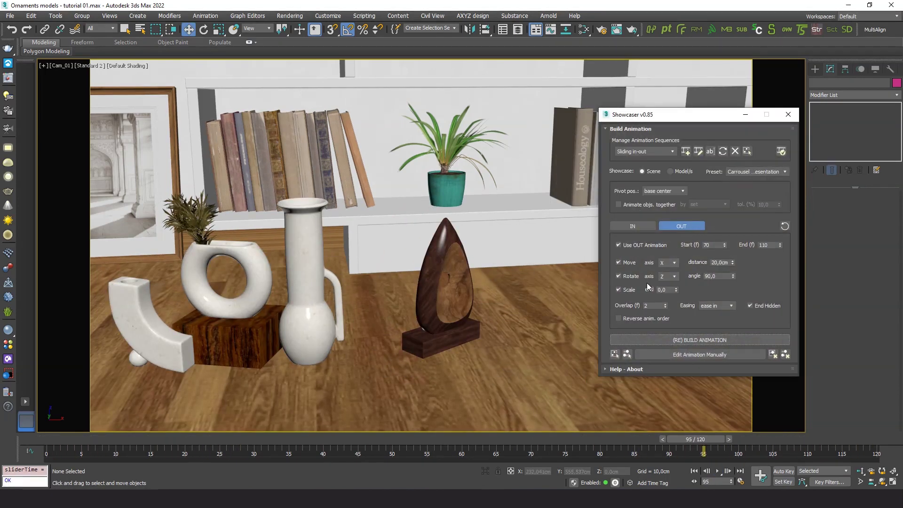
{"action": "left_click", "coordinate": [632, 225]}
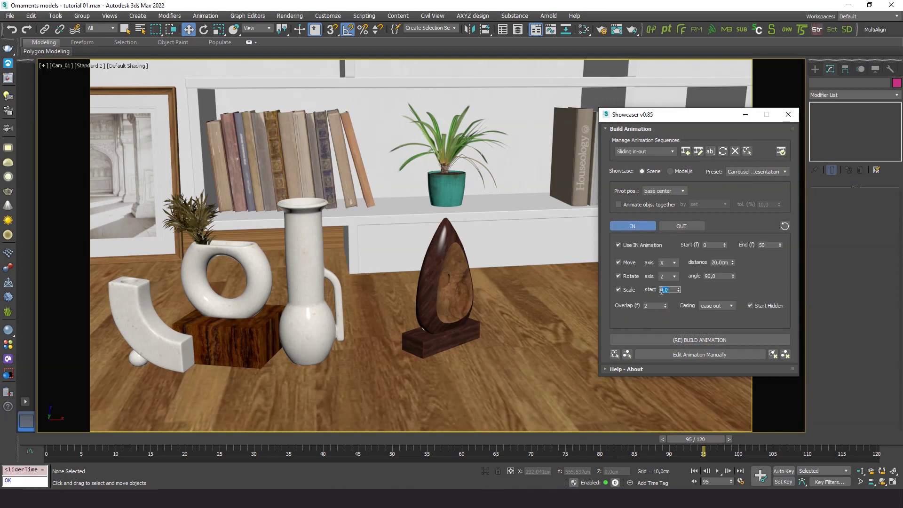
{"action": "left_click", "coordinate": [680, 228]}
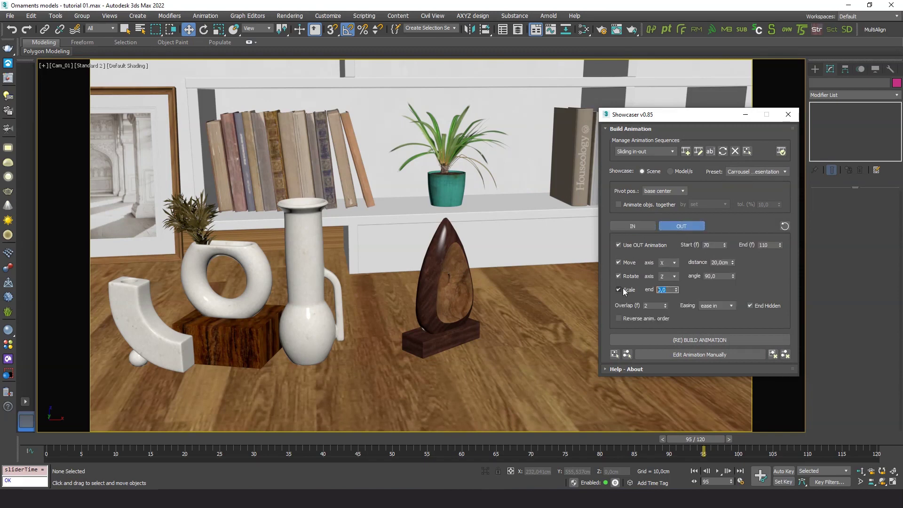
- Set the OUT animation's Scale end value to 20 and rebuild, replacing the existing animation
{"action": "type", "text": "20"}
{"action": "key", "text": "Return"}
{"action": "left_click", "coordinate": [700, 339]}
{"action": "left_click", "coordinate": [441, 261]}
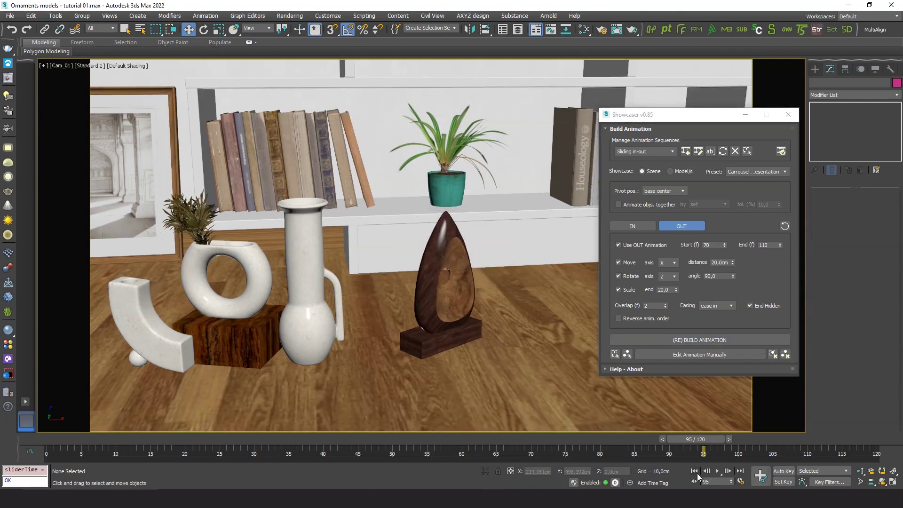
- Play the rebuilt animation from the first frame with the Showcaser window minimized, and scrub back to frame 53
{"action": "left_click", "coordinate": [695, 471]}
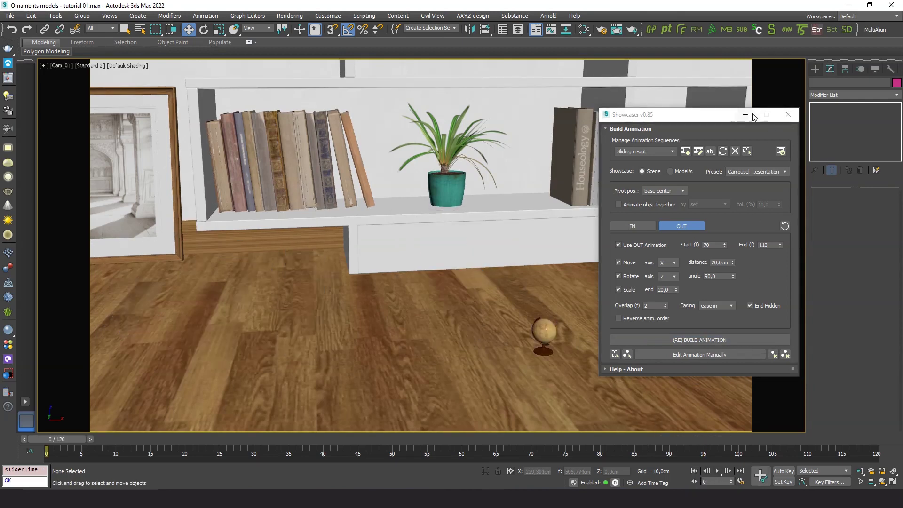
{"action": "left_click", "coordinate": [752, 115]}
{"action": "left_click", "coordinate": [720, 471]}
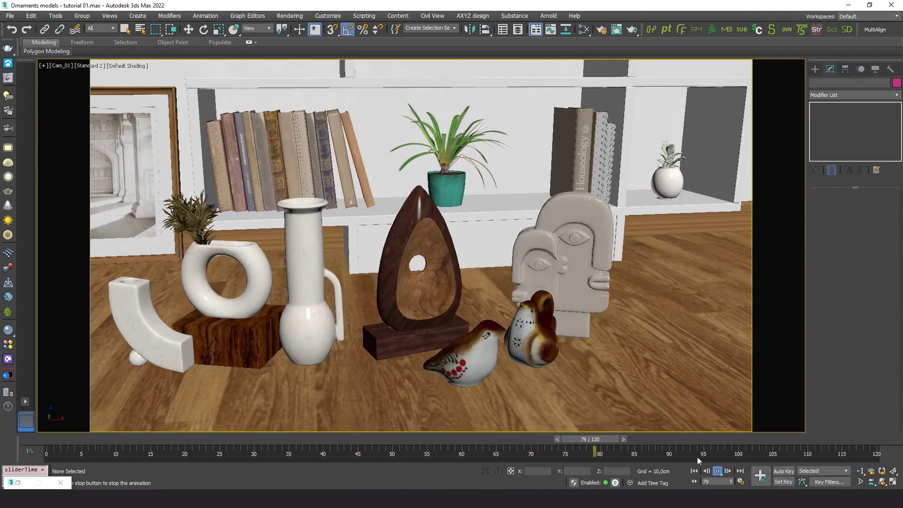
{"action": "left_click_drag", "start_coordinate": [702, 439], "coordinate": [413, 439]}
{"action": "key", "text": "w"}
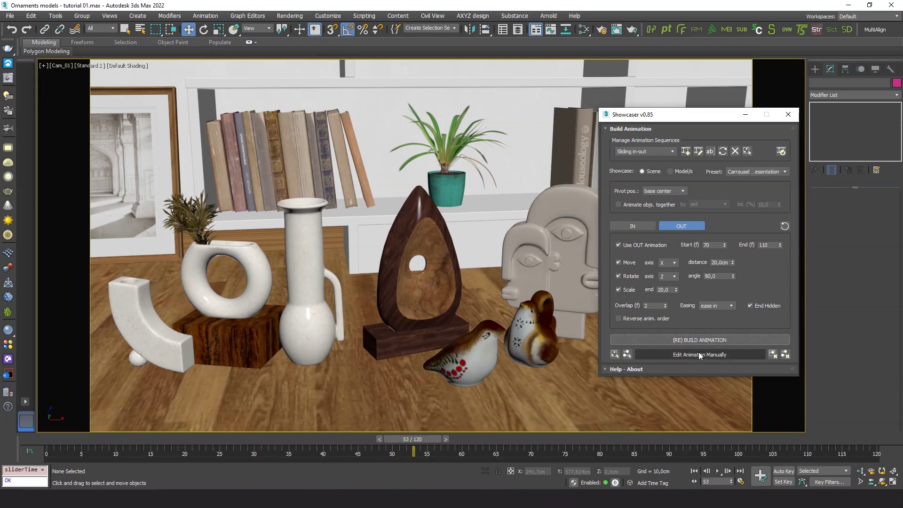
- Switch Showcaser to manual animation editing and select all the ornament objects in the camera view
{"action": "left_click", "coordinate": [699, 354]}
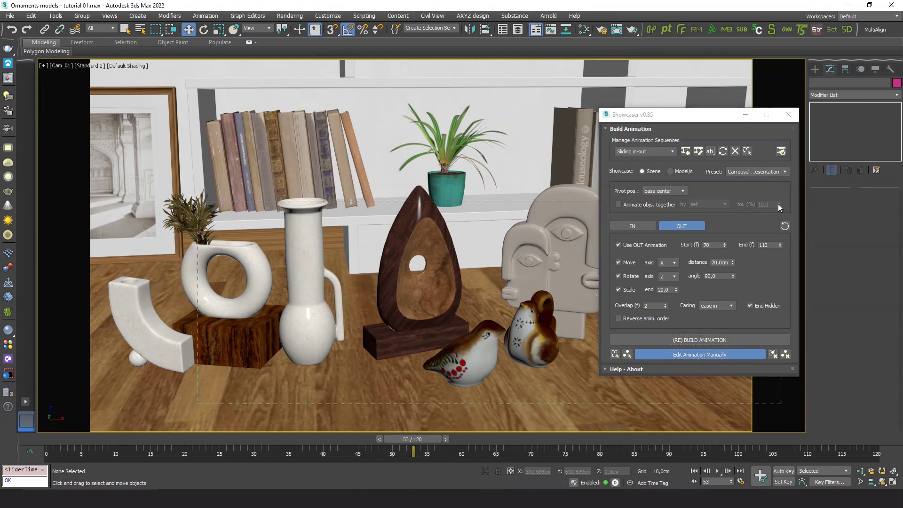
{"action": "left_click_drag", "start_coordinate": [778, 204], "coordinate": [777, 204]}
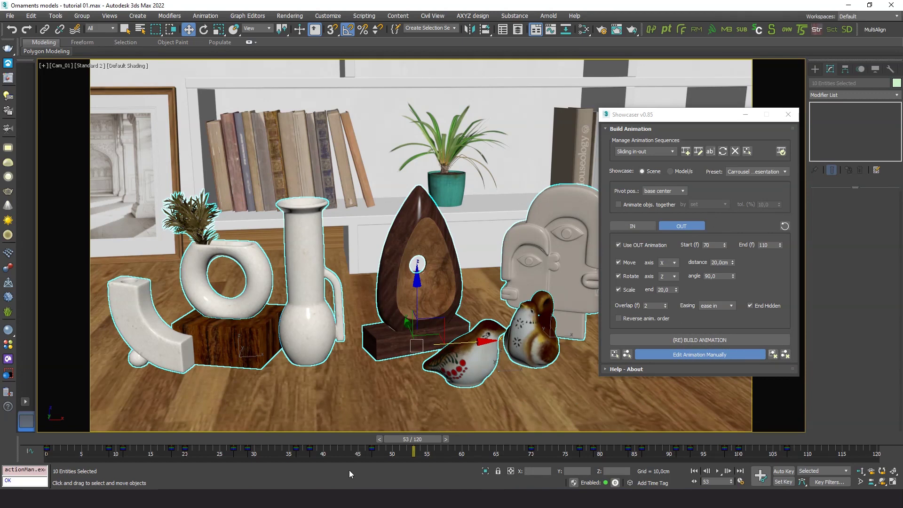
{"action": "left_click_drag", "start_coordinate": [412, 441], "coordinate": [422, 408]}
{"action": "key", "text": "w"}
- Select the ornaments' IN keys and compress their range so that it ends at frame 40
{"action": "left_click_drag", "start_coordinate": [400, 455], "coordinate": [44, 452]}
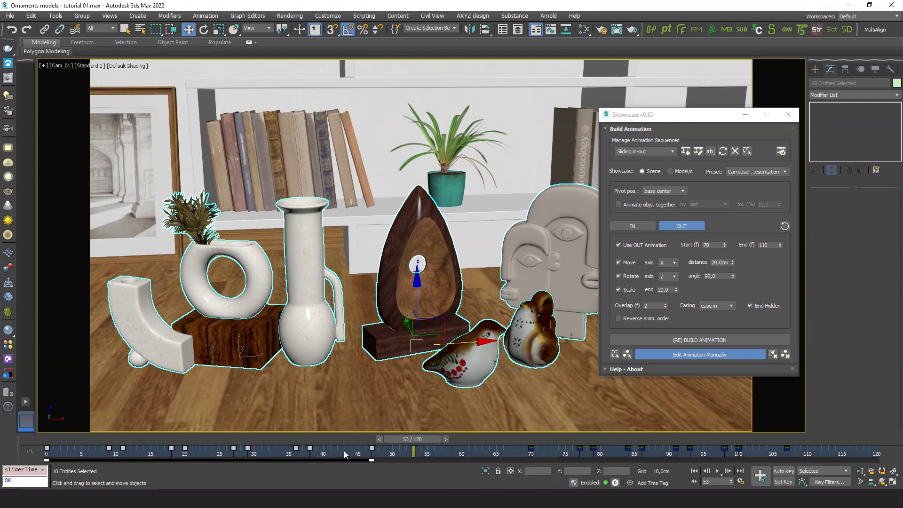
{"action": "left_click_drag", "start_coordinate": [372, 460], "coordinate": [344, 459]}
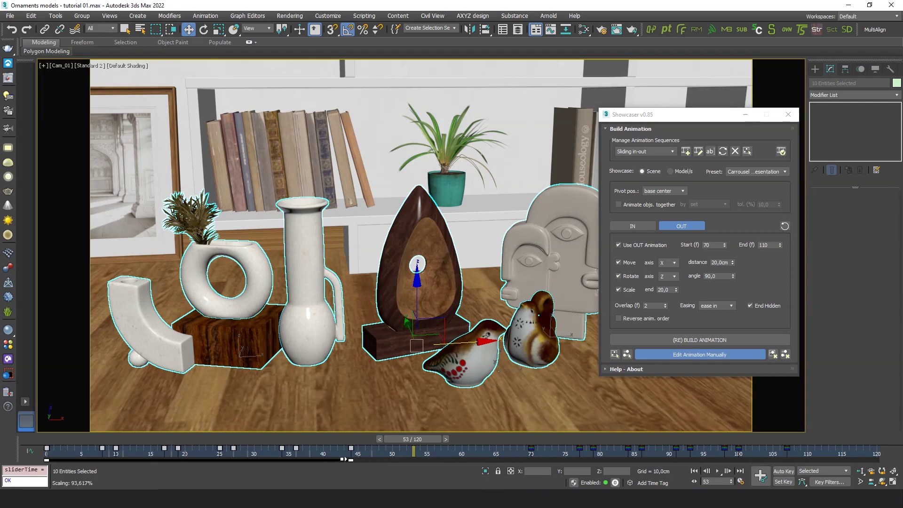
{"action": "left_click", "coordinate": [504, 453]}
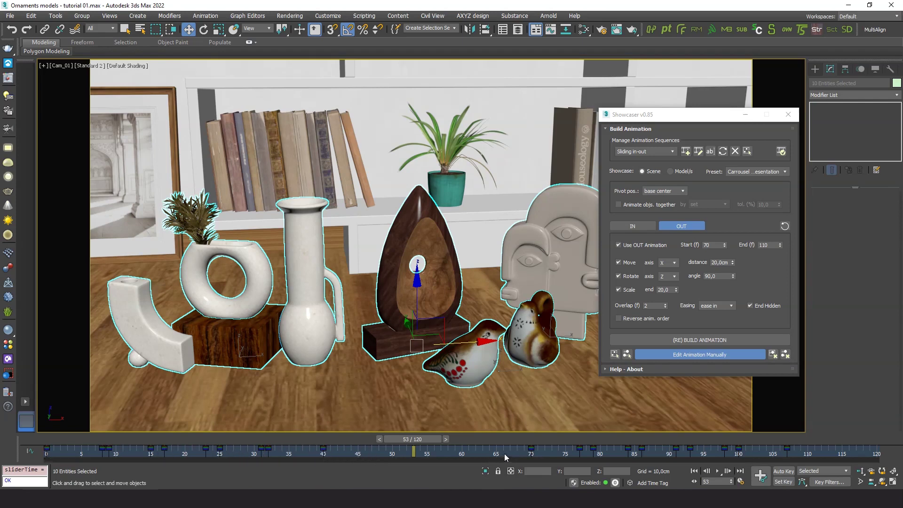
- Shift the OUT keys to start at frame 50, compress their range to end at frame 75, and finish manual editing
{"action": "left_click_drag", "start_coordinate": [882, 453], "coordinate": [881, 453]}
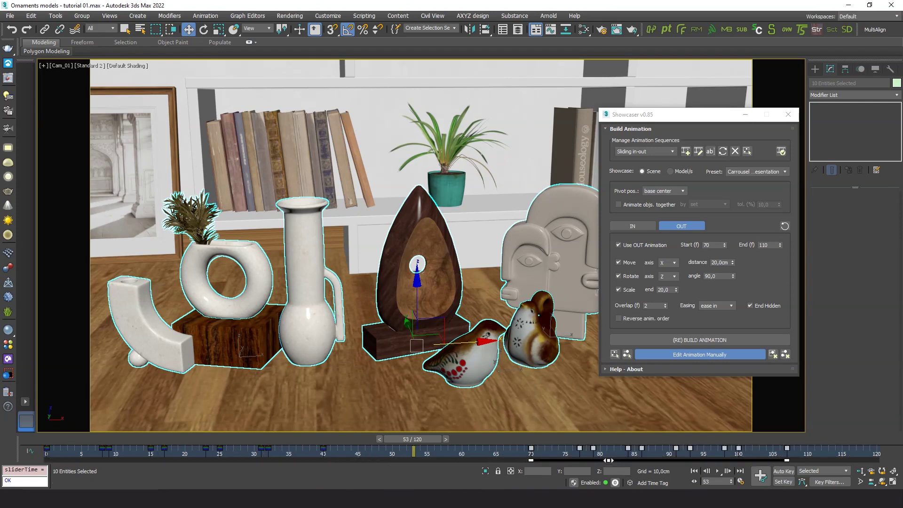
{"action": "left_click_drag", "start_coordinate": [607, 460], "coordinate": [477, 460]}
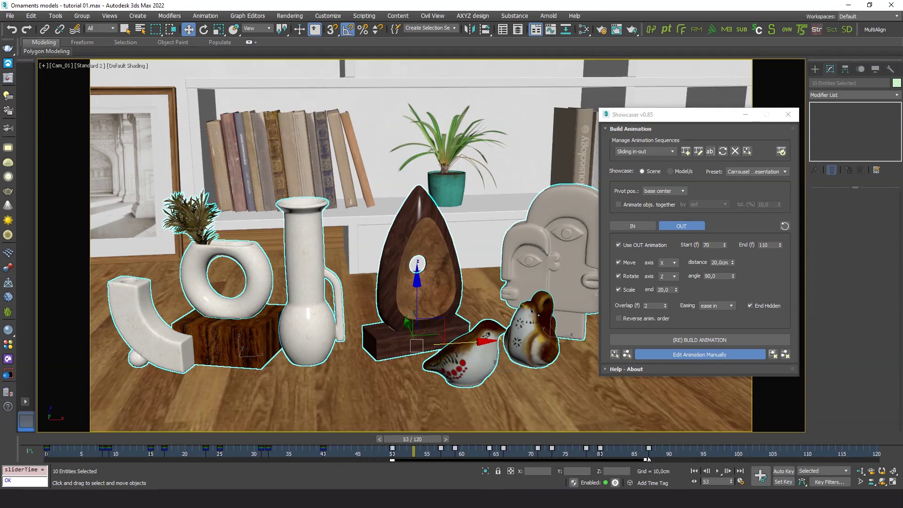
{"action": "left_click_drag", "start_coordinate": [647, 459], "coordinate": [572, 458]}
{"action": "left_click", "coordinate": [605, 453]}
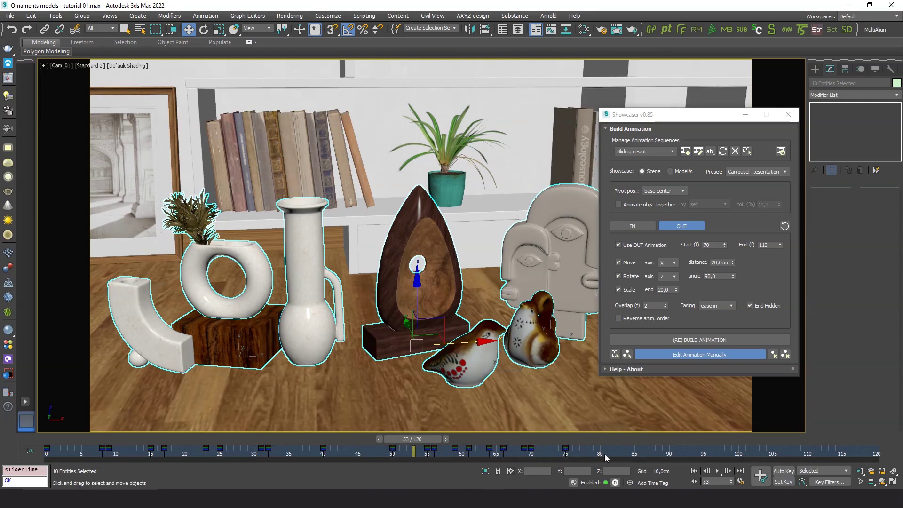
{"action": "left_click", "coordinate": [700, 355]}
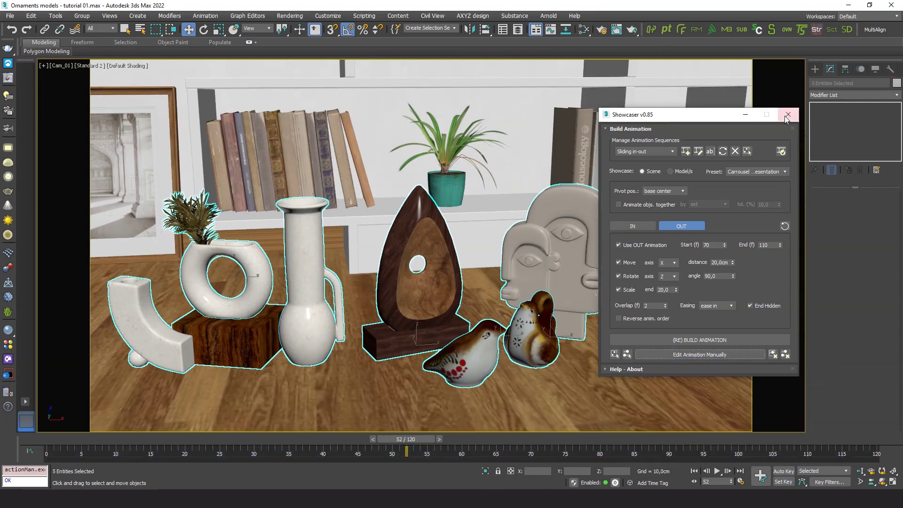
- Minimize Showcaser, clear the selection, play the retimed animation from the first frame, and scrub back to frame 50
{"action": "left_click", "coordinate": [744, 115]}
{"action": "left_click", "coordinate": [676, 391]}
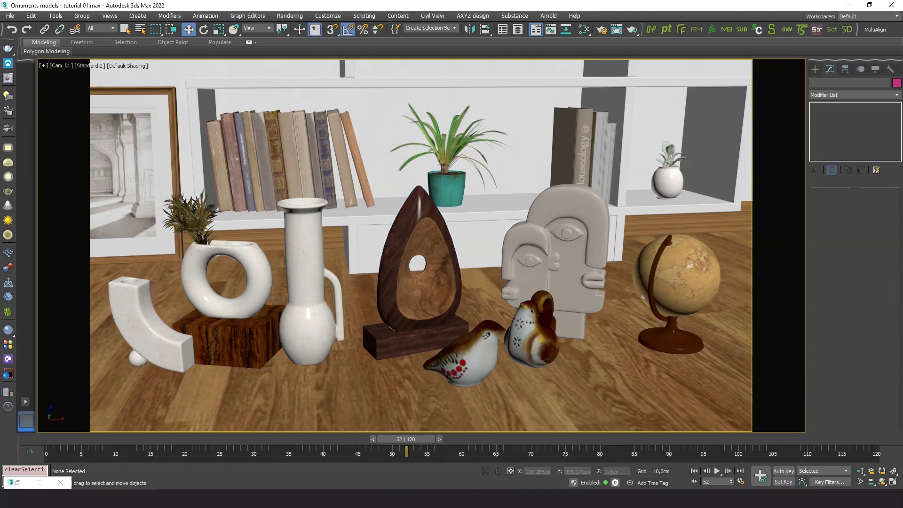
{"action": "left_click", "coordinate": [694, 471]}
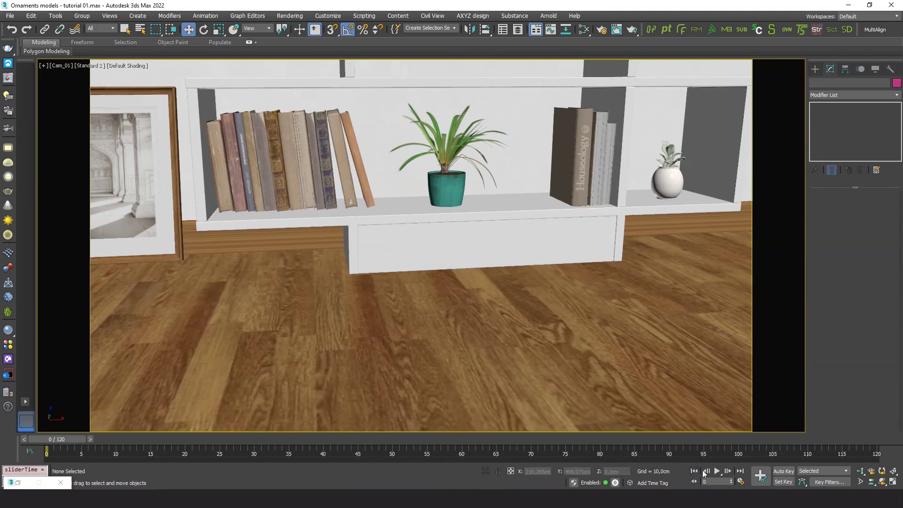
{"action": "left_click", "coordinate": [715, 470]}
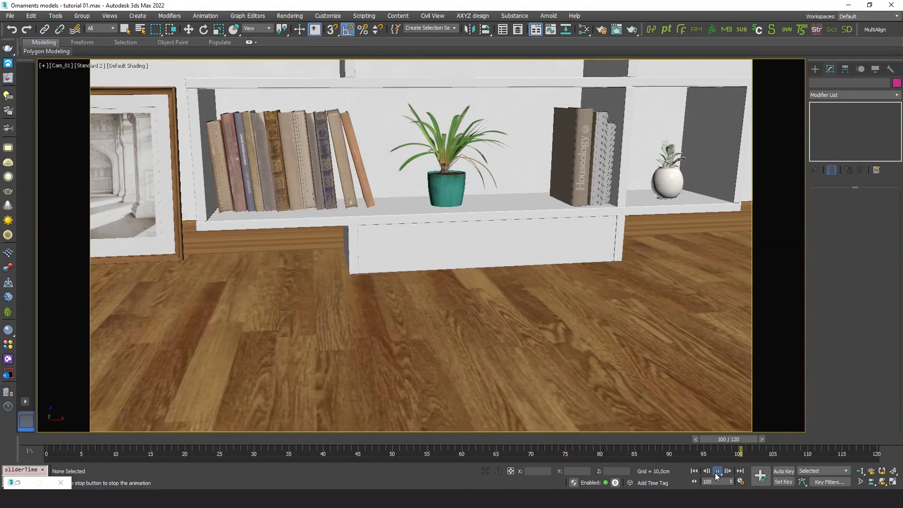
{"action": "left_click", "coordinate": [714, 472]}
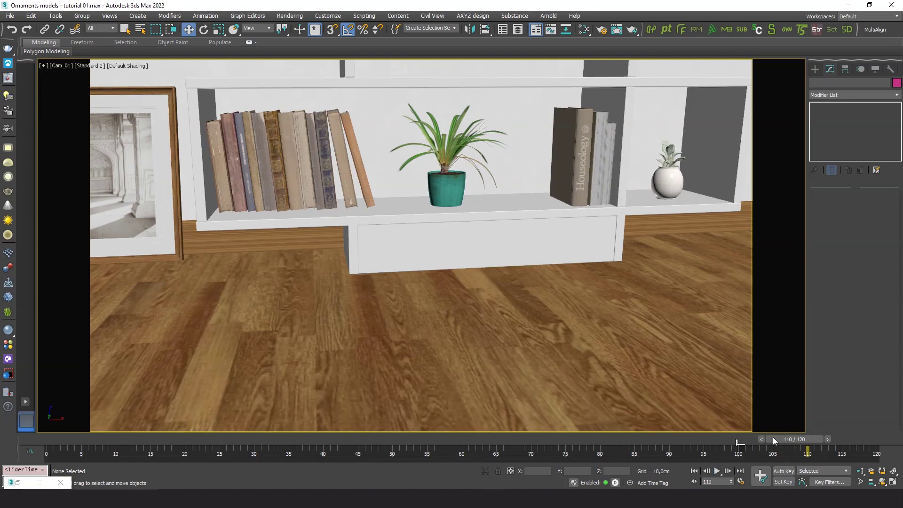
{"action": "left_click_drag", "start_coordinate": [786, 438], "coordinate": [392, 442]}
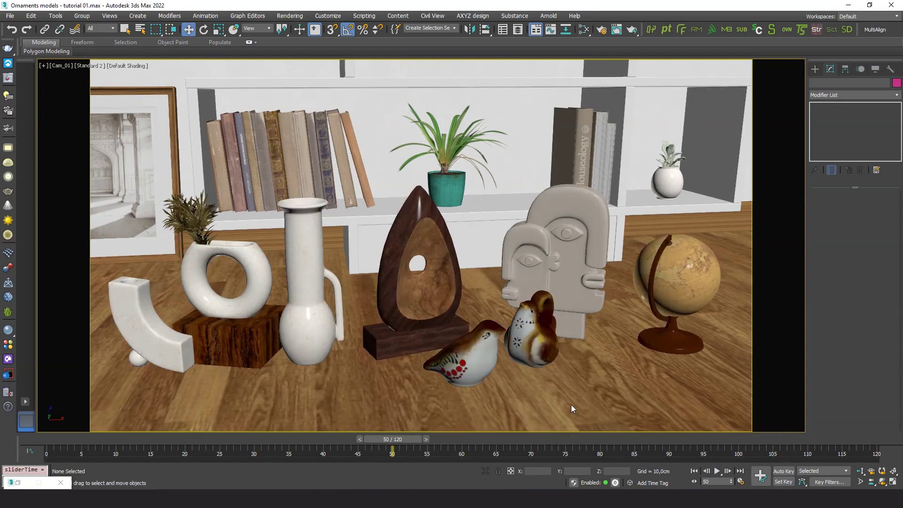